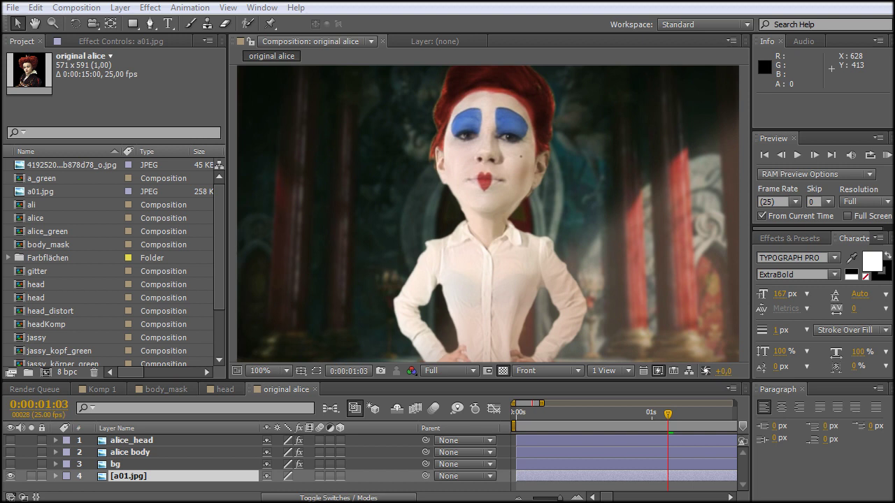
Switch to the Hand tool to pan from the a01.jpg reference to the green-screen queen.
{"action": "key", "text": "h"}
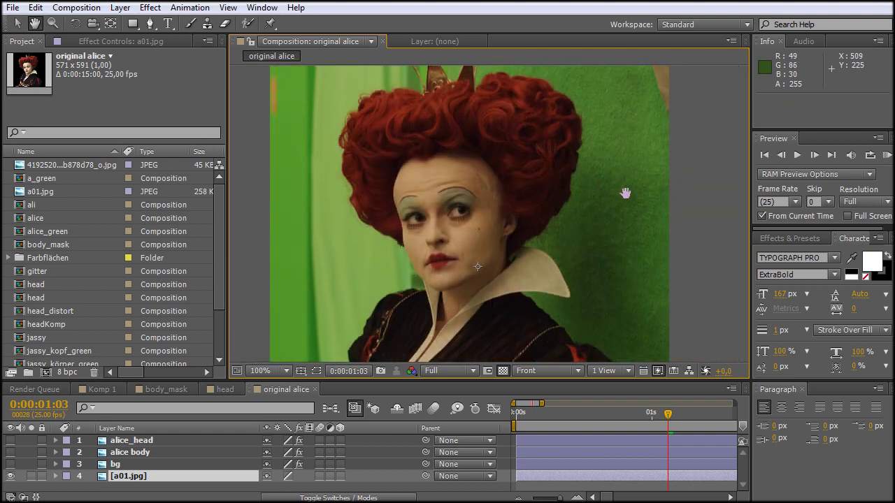
{"action": "left_click_drag", "start_coordinate": [634, 207], "coordinate": [635, 140]}
{"action": "key", "text": "v"}
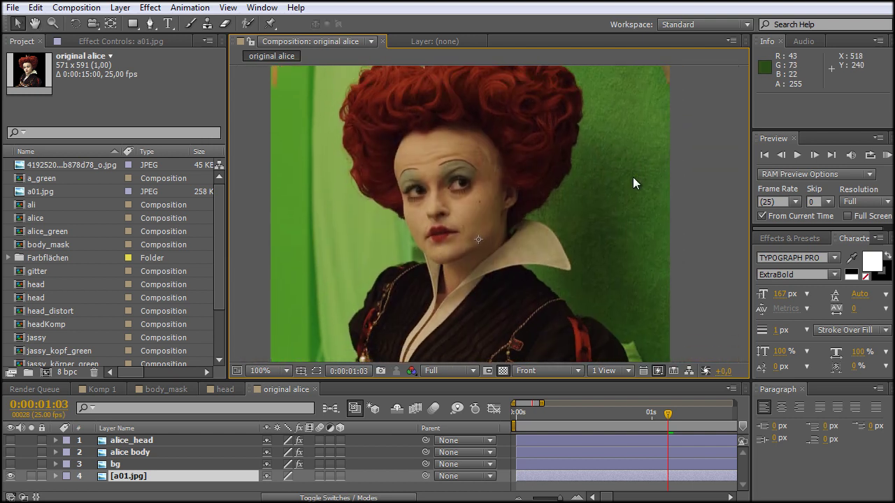
{"action": "key", "text": "comma"}
{"action": "left_click_drag", "start_coordinate": [633, 181], "coordinate": [647, 158]}
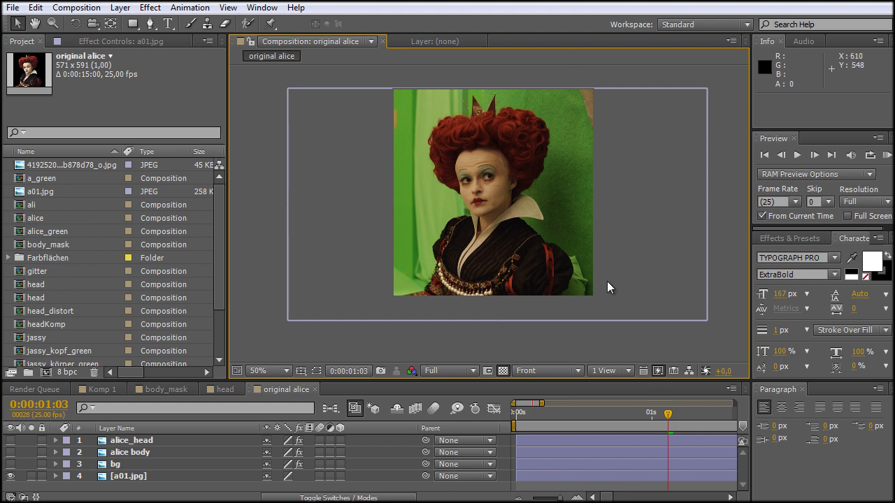
{"action": "key", "text": "period"}
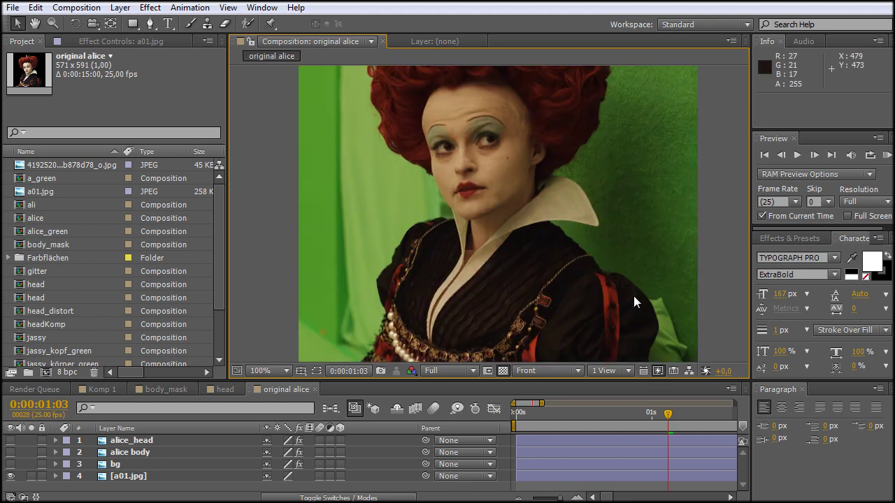
{"action": "left_click_drag", "start_coordinate": [634, 296], "coordinate": [628, 279]}
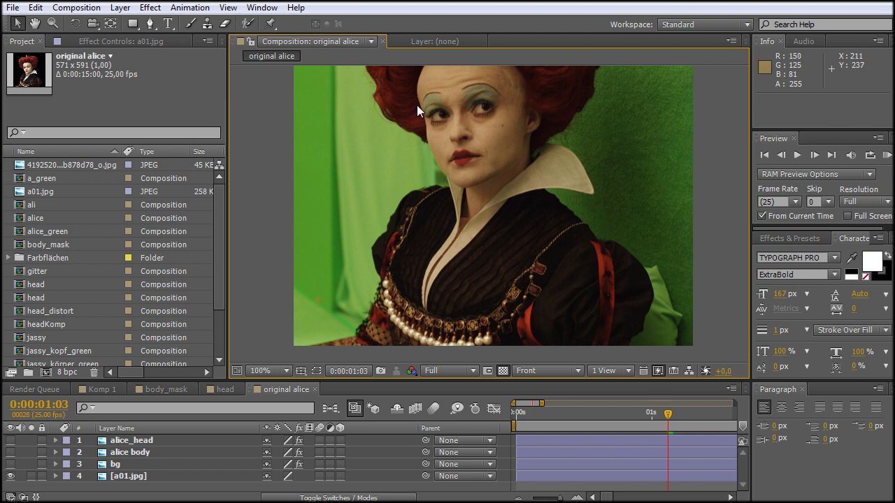
Make the bg, alice body and alice_head layers visible and check the queen over the castle.
{"action": "left_click", "coordinate": [10, 465]}
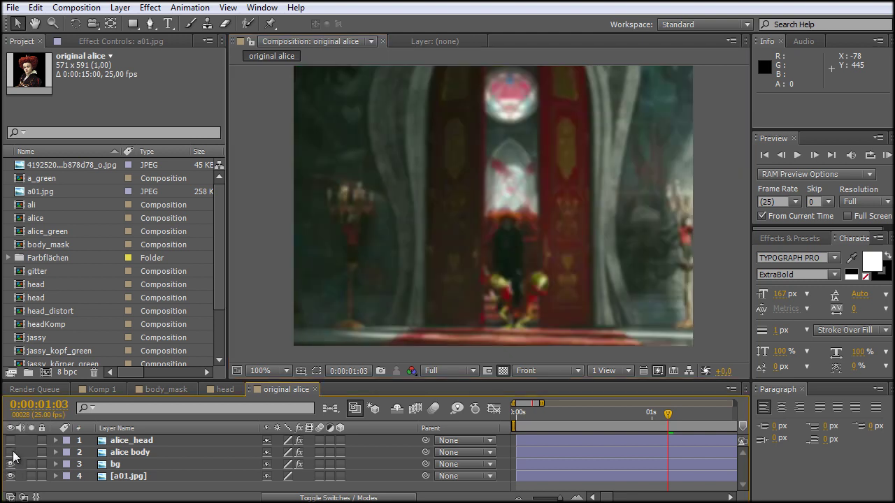
{"action": "left_click", "coordinate": [131, 442]}
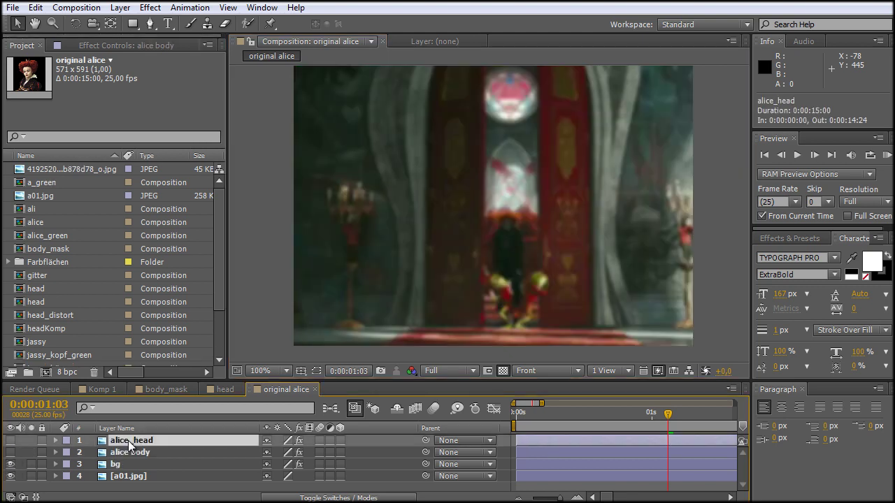
{"action": "left_click", "coordinate": [11, 452]}
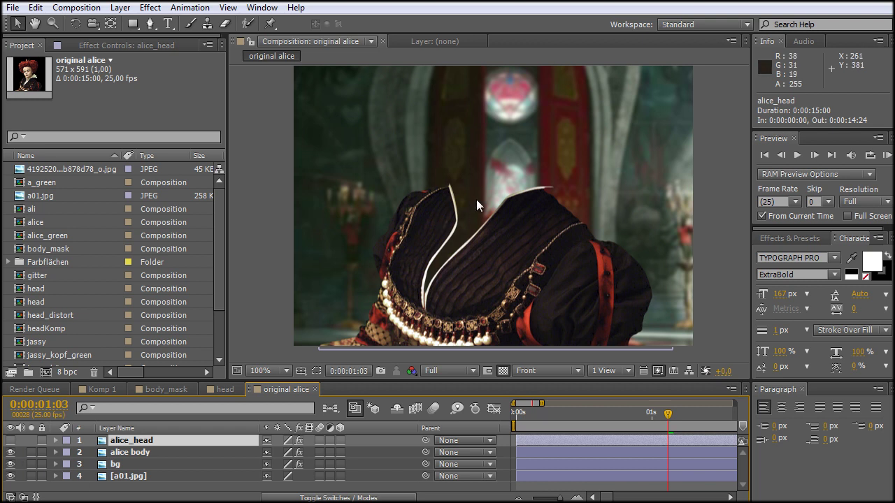
{"action": "left_click", "coordinate": [11, 440]}
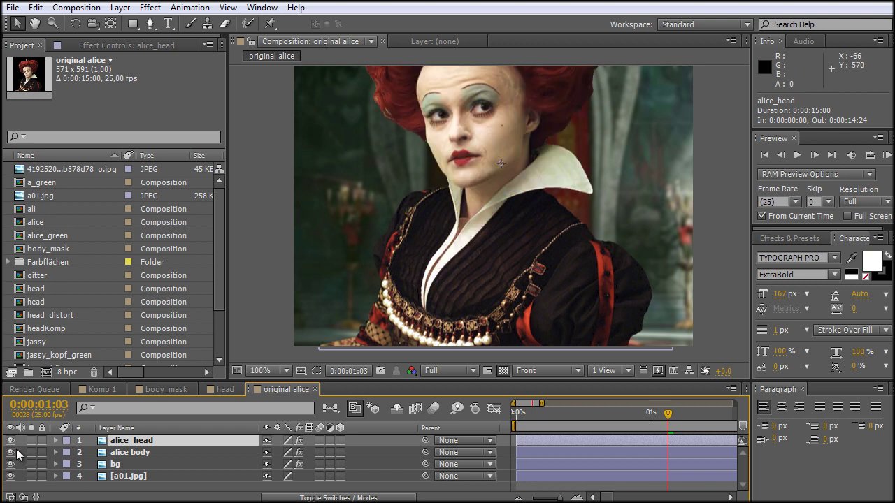
{"action": "left_click", "coordinate": [11, 452]}
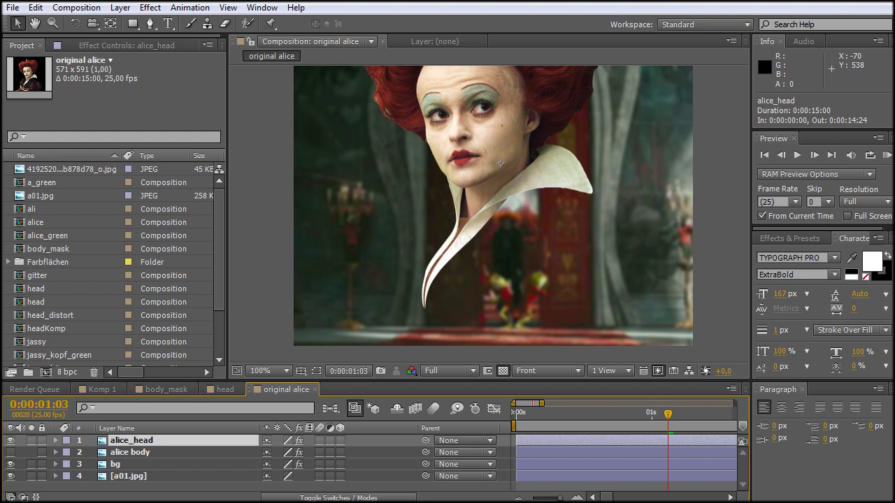
{"action": "left_click", "coordinate": [11, 453]}
{"action": "key", "text": "comma"}
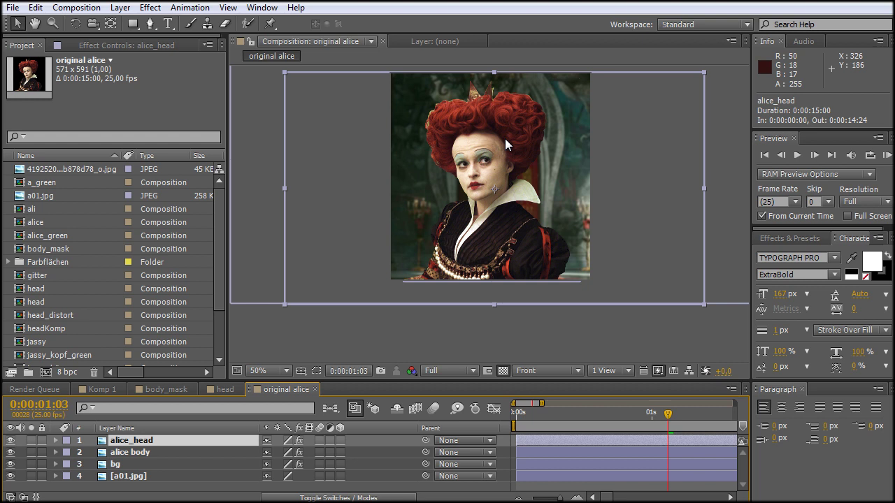
{"action": "key", "text": "period"}
{"action": "key", "text": "h"}
{"action": "left_click_drag", "start_coordinate": [586, 205], "coordinate": [573, 255]}
{"action": "key", "text": "v"}
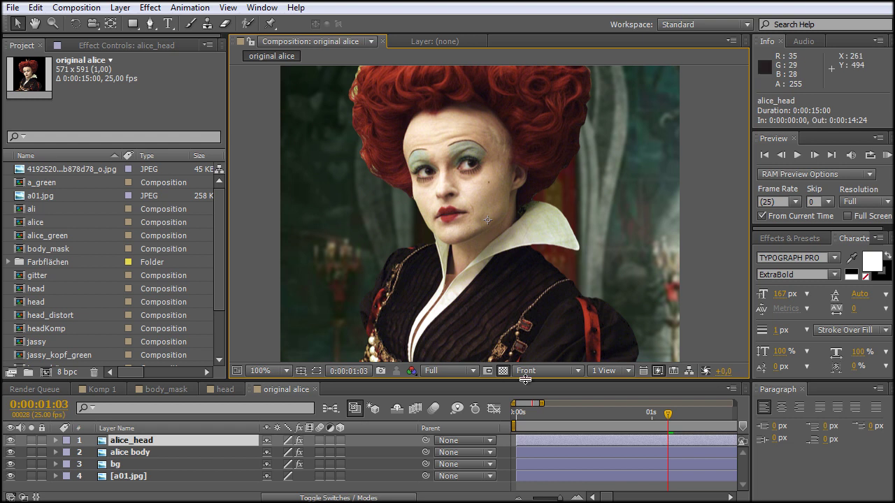
Scale the alice body layer down to 75%.
{"action": "key", "text": "comma"}
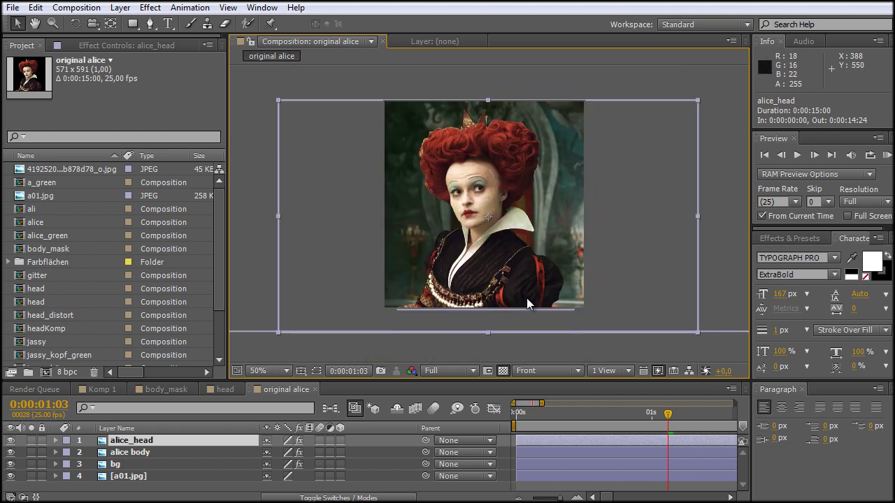
{"action": "left_click", "coordinate": [132, 455]}
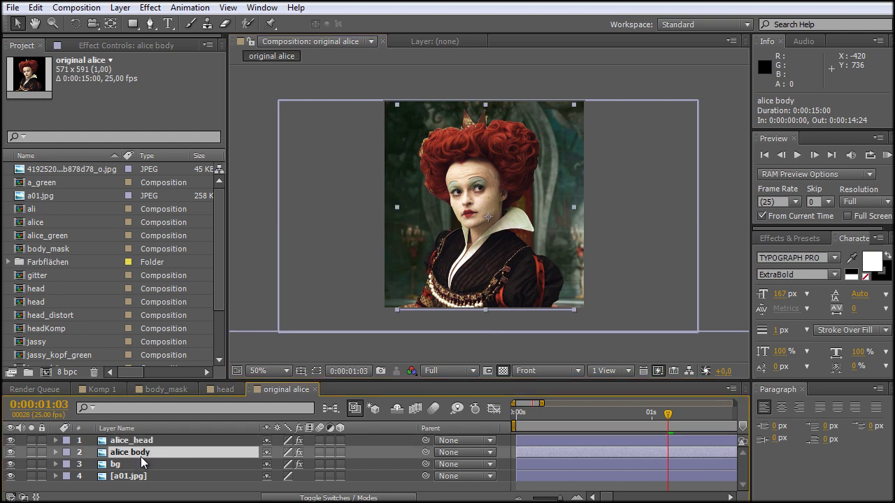
{"action": "key", "text": "s"}
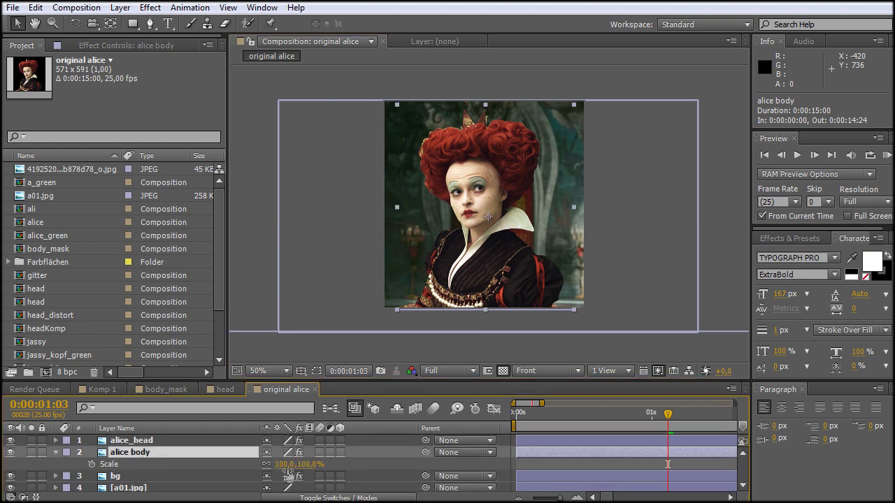
{"action": "left_click", "coordinate": [312, 464]}
{"action": "type", "text": "75"}
{"action": "left_click", "coordinate": [396, 458]}
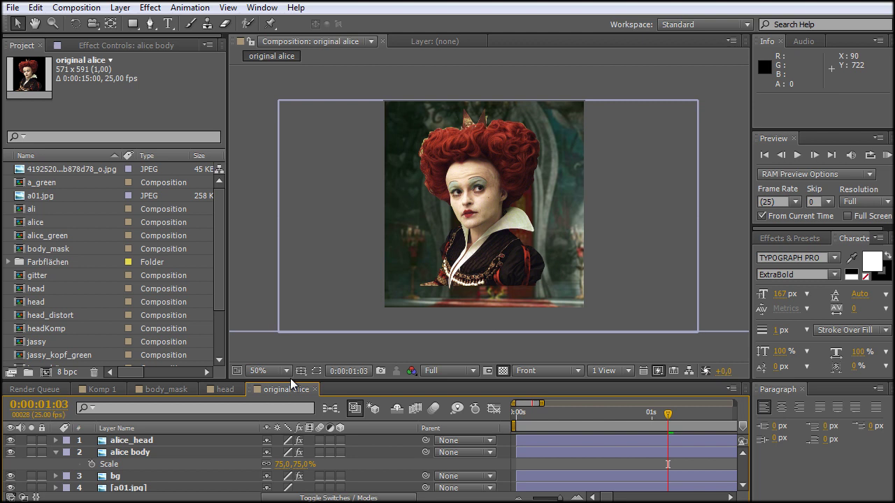
Move the alice body and alice_head layers down together in the frame.
{"action": "left_click", "coordinate": [148, 448]}
{"action": "left_click", "coordinate": [148, 441], "text": "ctrl"}
{"action": "left_click_drag", "start_coordinate": [521, 228], "coordinate": [523, 250]}
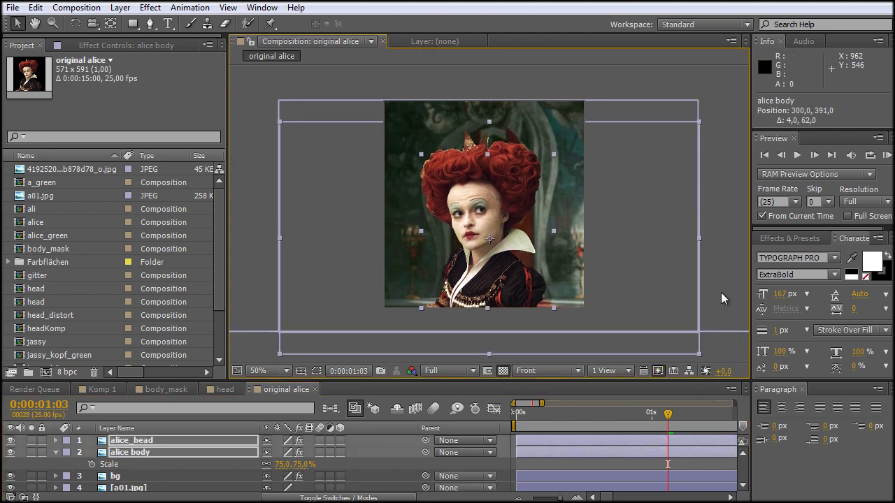
{"action": "left_click", "coordinate": [665, 312]}
{"action": "scroll", "coordinate": [652, 295], "scroll_direction": "up", "scroll_amount": 2}
{"action": "key", "text": "h"}
{"action": "left_click_drag", "start_coordinate": [558, 298], "coordinate": [569, 200]}
{"action": "key", "text": "v"}
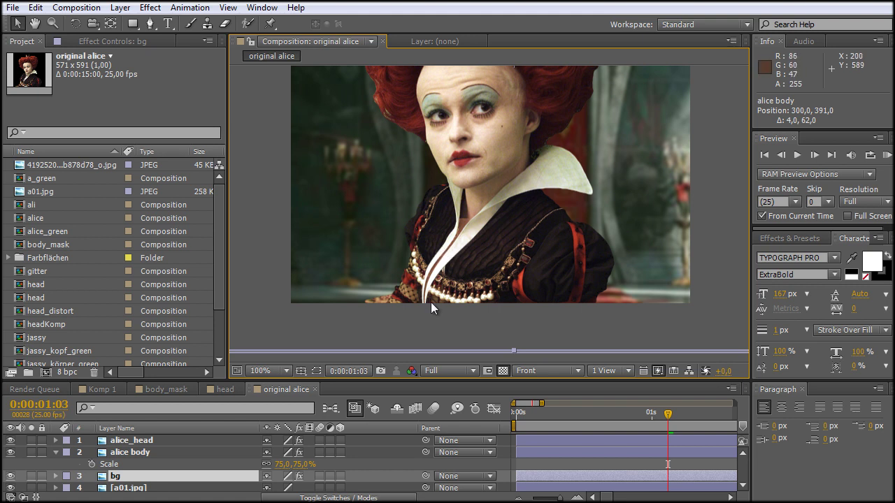
{"action": "left_click", "coordinate": [130, 453]}
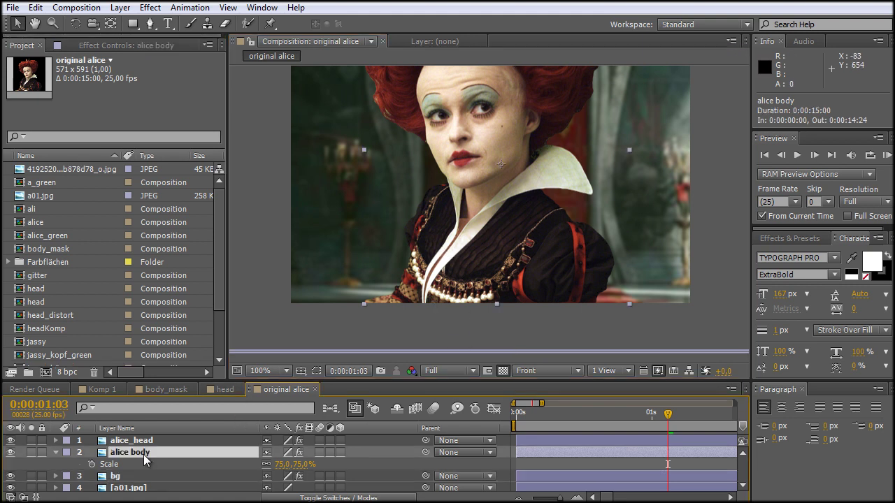
{"action": "left_click", "coordinate": [143, 441]}
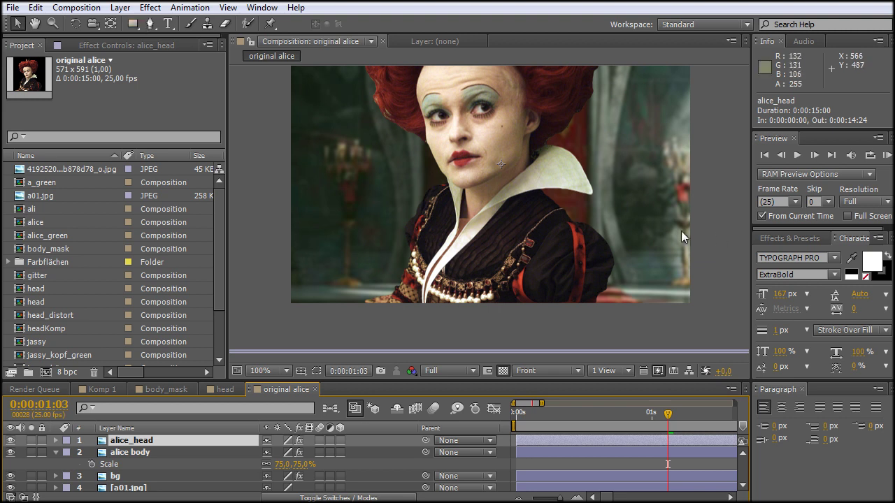
{"action": "left_click", "coordinate": [804, 240]}
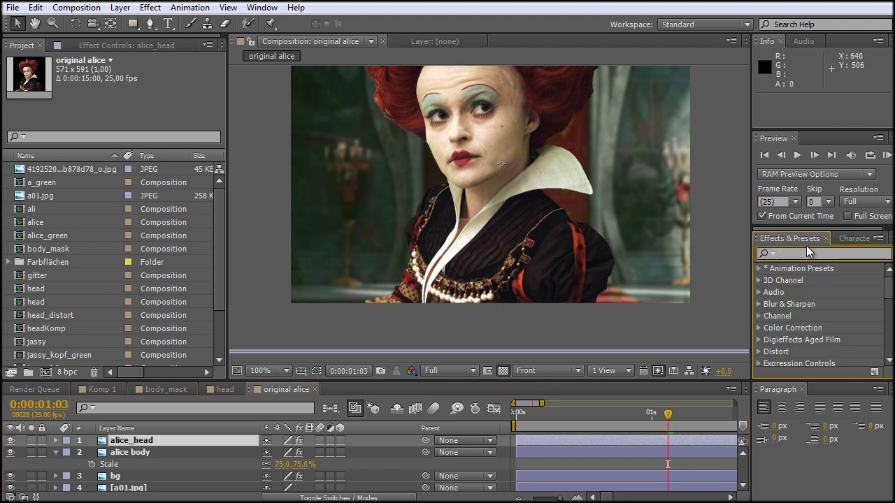
Apply Mesh Warp to the alice_head layer and select mesh points on the chest.
{"action": "type", "text": "mesh"}
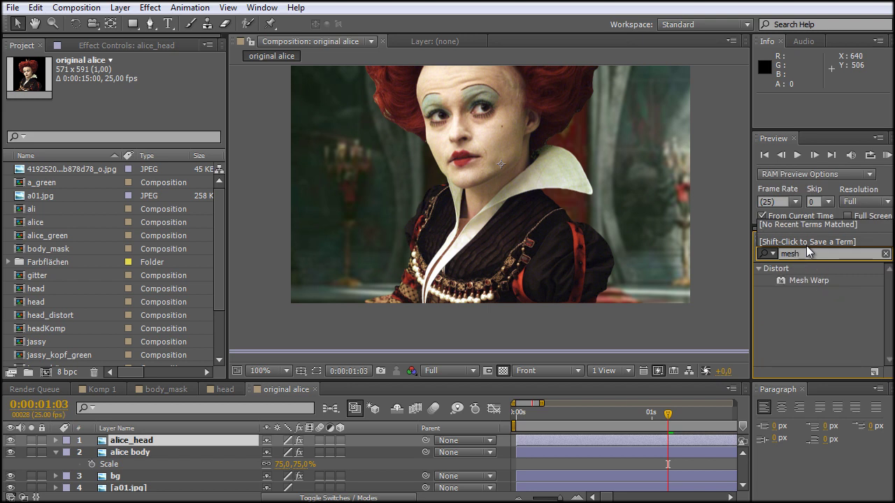
{"action": "left_click_drag", "start_coordinate": [807, 283], "coordinate": [140, 442]}
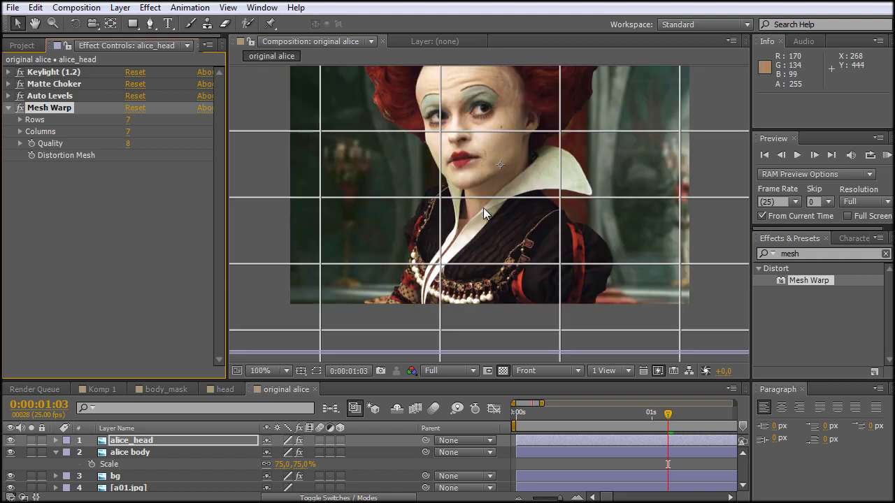
{"action": "left_click", "coordinate": [440, 197]}
{"action": "left_click", "coordinate": [441, 264]}
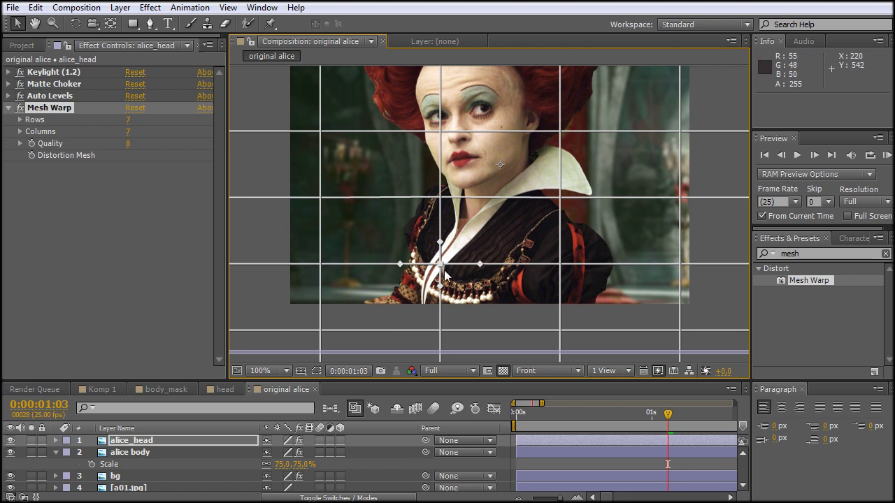
Drag the lower mesh points inward and upward to pinch the neck, then preview the warp.
{"action": "key", "text": "space"}
{"action": "left_click_drag", "start_coordinate": [487, 288], "coordinate": [485, 254]}
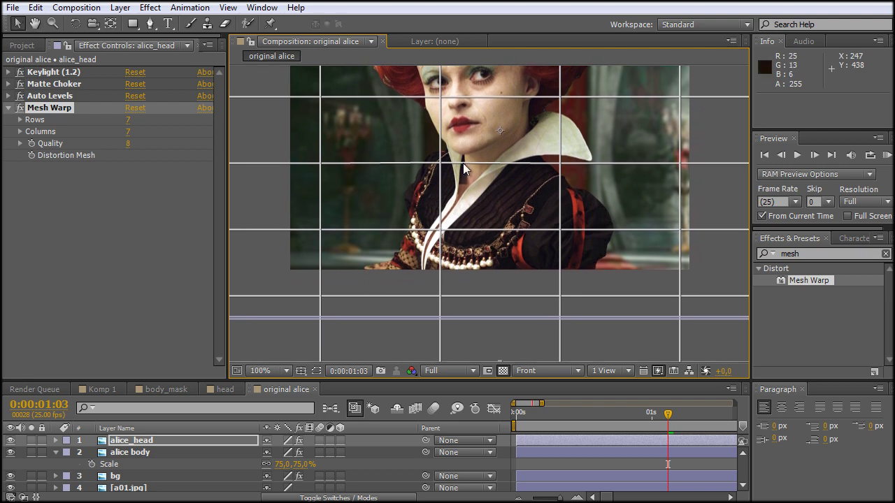
{"action": "left_click", "coordinate": [439, 229]}
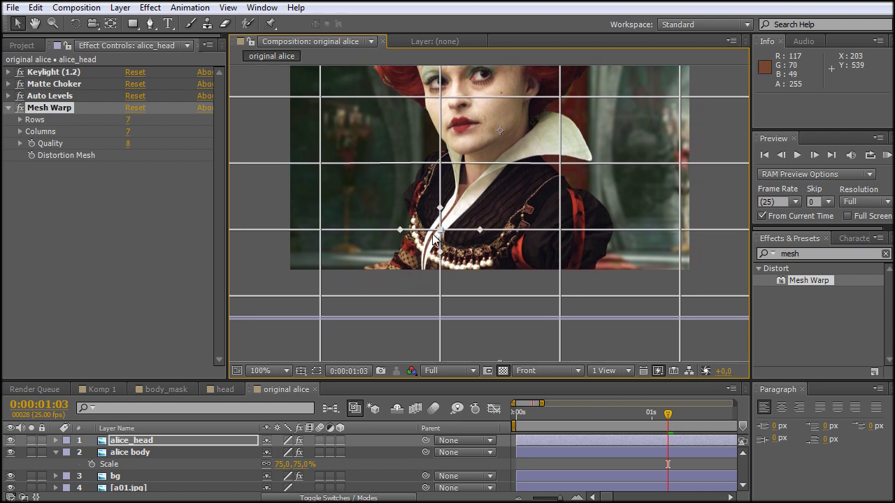
{"action": "left_click_drag", "start_coordinate": [440, 230], "coordinate": [448, 222]}
{"action": "left_click_drag", "start_coordinate": [441, 296], "coordinate": [448, 293]}
{"action": "left_click_drag", "start_coordinate": [321, 296], "coordinate": [339, 295]}
{"action": "left_click_drag", "start_coordinate": [320, 229], "coordinate": [357, 230]}
{"action": "left_click_drag", "start_coordinate": [445, 221], "coordinate": [447, 210]}
{"action": "left_click", "coordinate": [447, 294]}
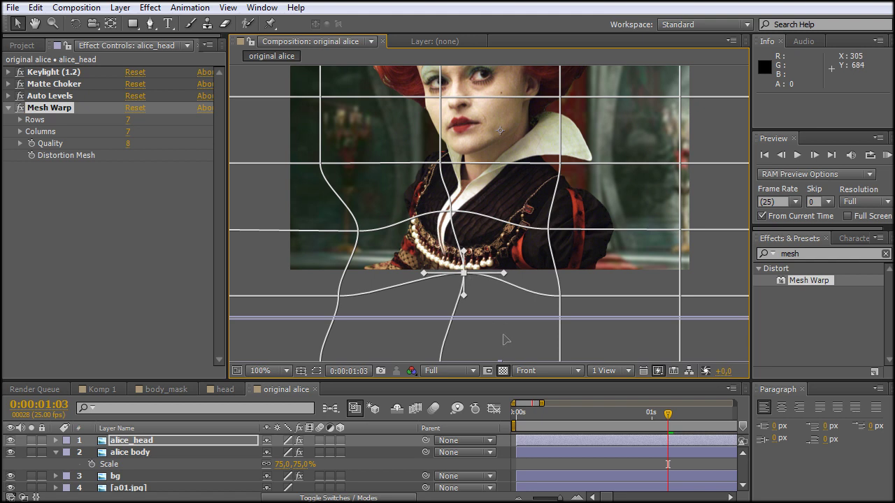
{"action": "left_click", "coordinate": [91, 333]}
{"action": "key", "text": "h"}
{"action": "left_click_drag", "start_coordinate": [630, 189], "coordinate": [601, 274]}
{"action": "key", "text": "v"}
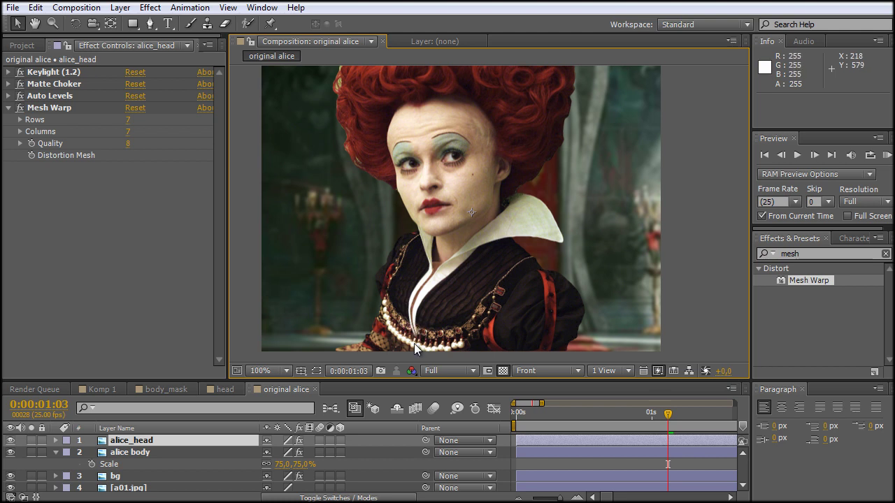
Pre-compose alice_head into a new comp named 'trick', moving all attributes into it.
{"action": "left_click", "coordinate": [141, 452]}
{"action": "left_click", "coordinate": [146, 440]}
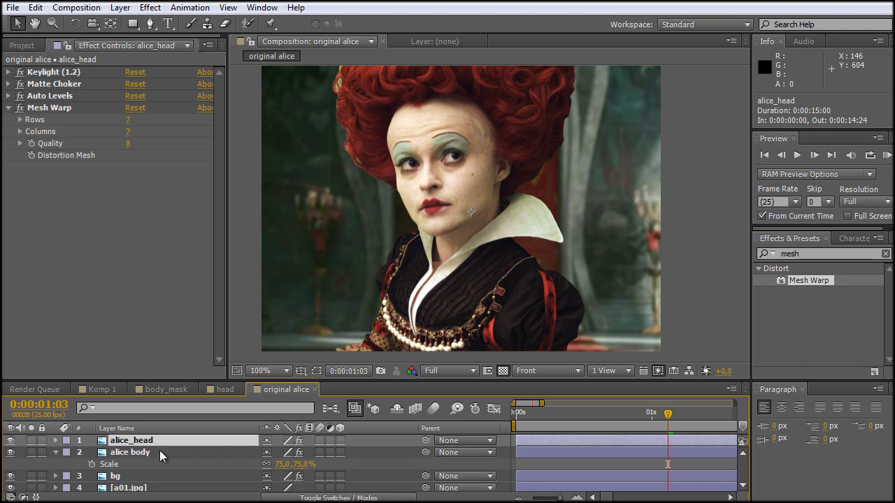
{"action": "key", "text": "ctrl+shift+c"}
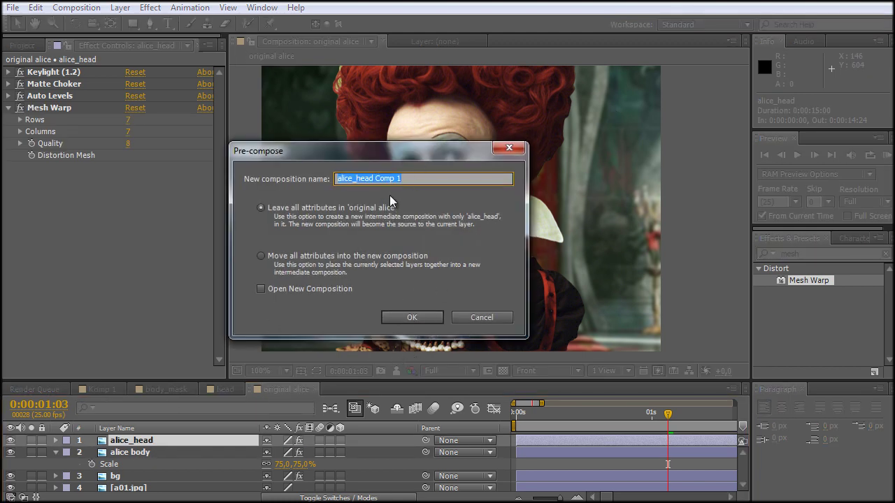
{"action": "left_click", "coordinate": [260, 256]}
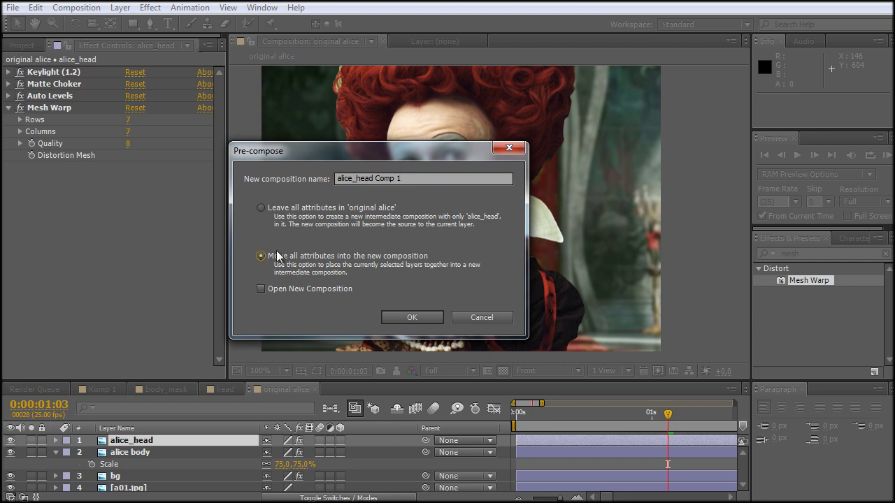
{"action": "type", "text": "trick"}
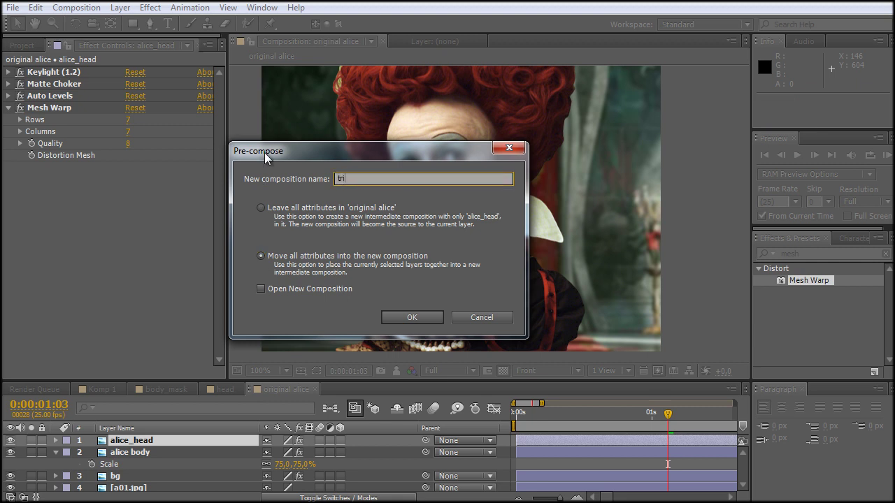
{"action": "left_click", "coordinate": [412, 317]}
Draw a closed six-point Pen mask over the pearl necklace on the trick layer.
{"action": "left_click", "coordinate": [149, 24]}
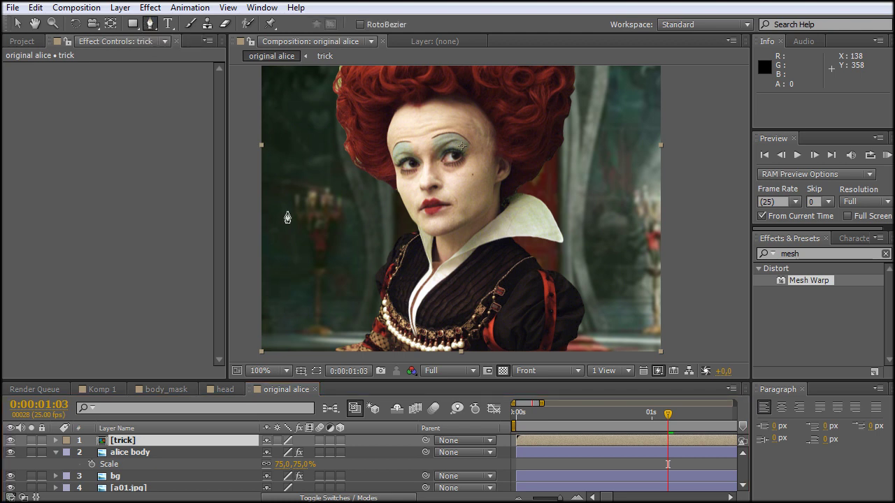
{"action": "key", "text": "period"}
{"action": "key", "text": "h"}
{"action": "left_click_drag", "start_coordinate": [464, 326], "coordinate": [492, 148]}
{"action": "key", "text": "g"}
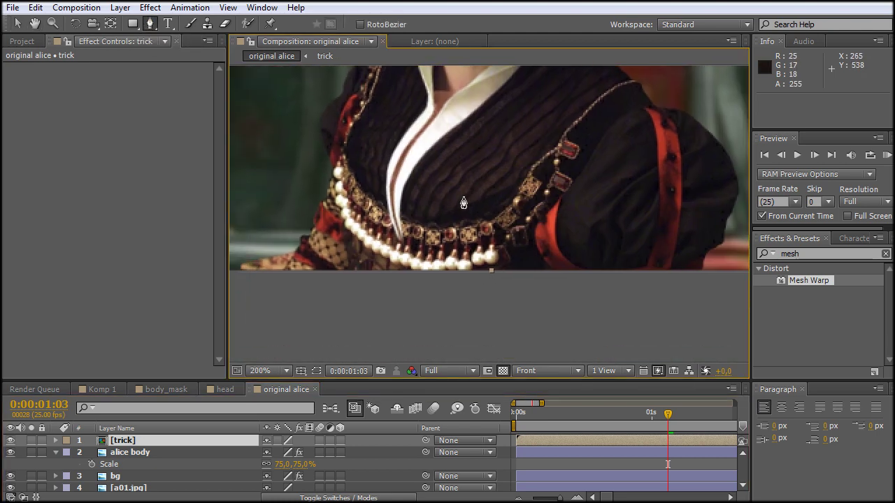
{"action": "left_click", "coordinate": [413, 224]}
{"action": "left_click", "coordinate": [395, 215]}
{"action": "left_click", "coordinate": [386, 207]}
{"action": "left_click", "coordinate": [375, 216]}
{"action": "left_click", "coordinate": [423, 253]}
{"action": "left_click", "coordinate": [425, 247]}
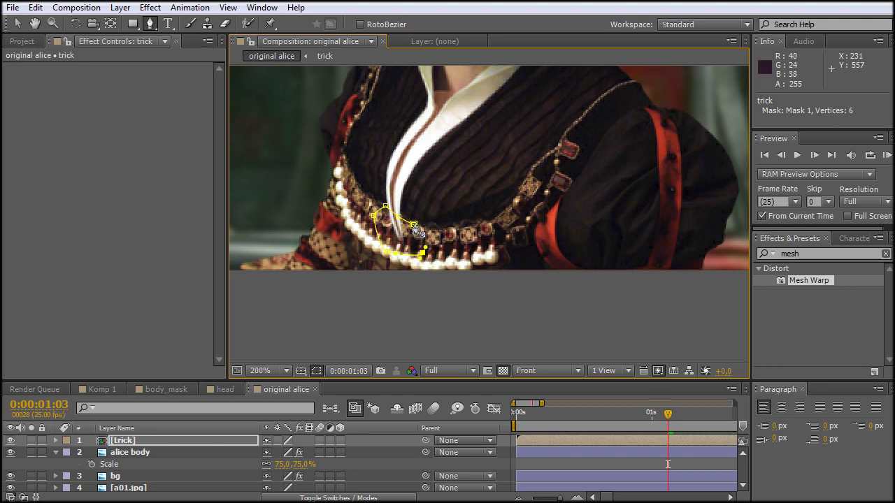
{"action": "left_click", "coordinate": [413, 224]}
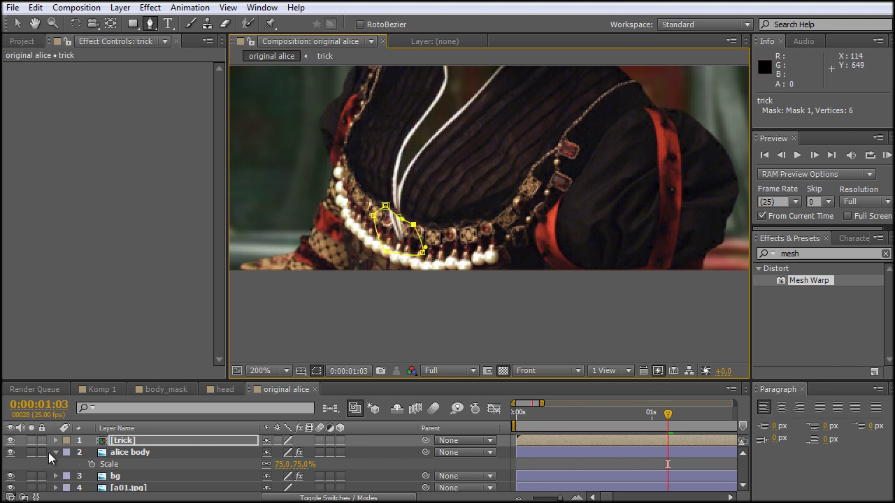
Set Mask 1 to Subtract with a 1 px Mask Feather, then reframe the whole head.
{"action": "left_click", "coordinate": [56, 440]}
{"action": "left_click", "coordinate": [68, 452]}
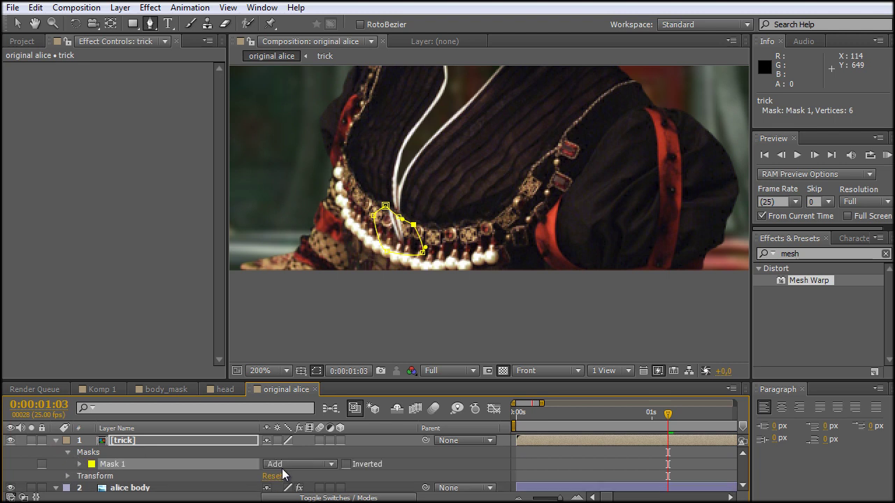
{"action": "left_click", "coordinate": [329, 467]}
{"action": "left_click", "coordinate": [308, 501]}
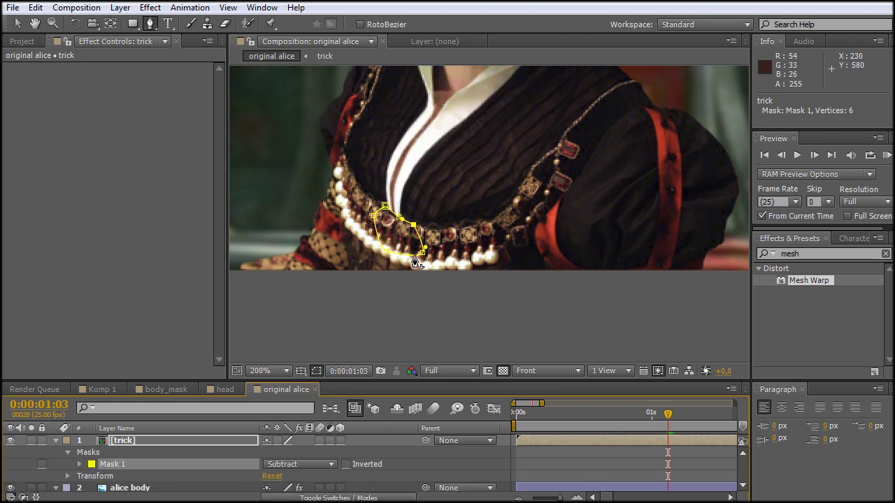
{"action": "left_click", "coordinate": [80, 465]}
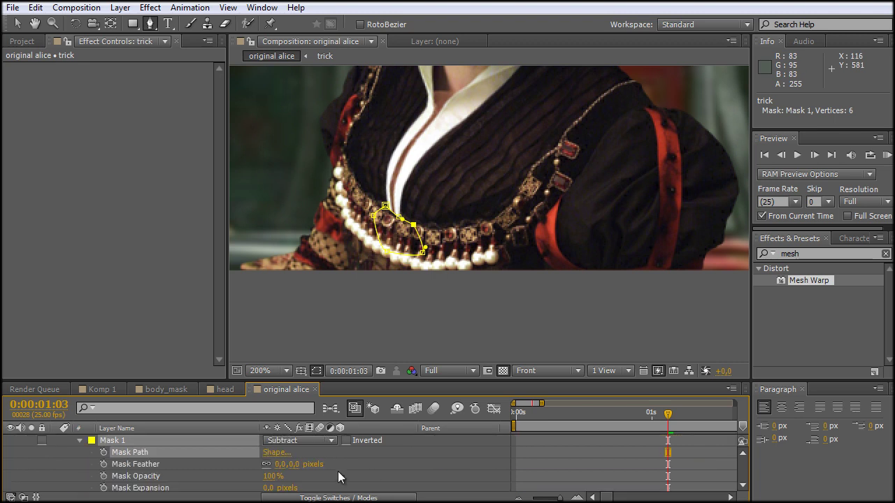
{"action": "left_click", "coordinate": [294, 465]}
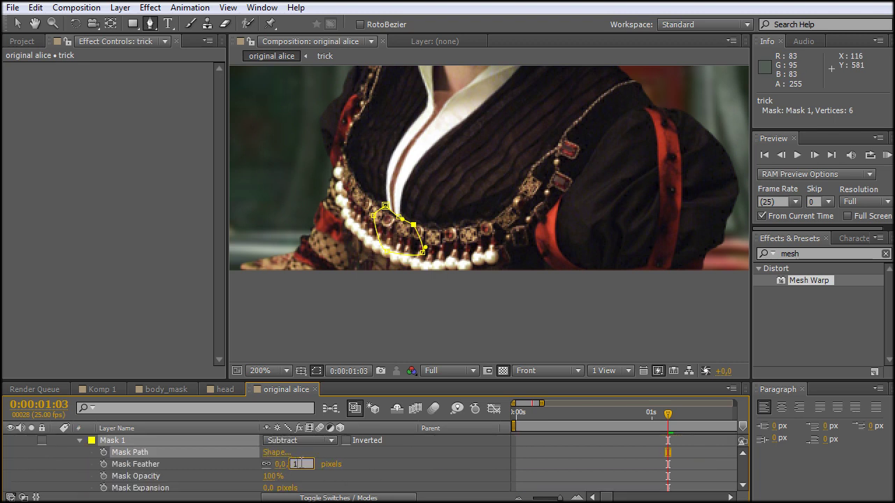
{"action": "type", "text": "1"}
{"action": "key", "text": "Return"}
{"action": "key", "text": "v"}
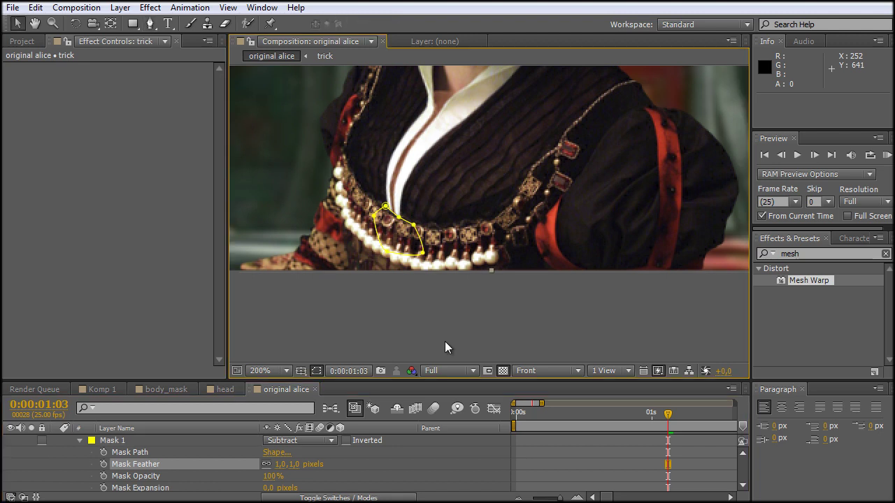
{"action": "left_click", "coordinate": [444, 330]}
{"action": "key", "text": "comma"}
{"action": "key", "text": "h"}
{"action": "left_click_drag", "start_coordinate": [553, 187], "coordinate": [518, 301]}
Return to the Selection tool and open the head composition with the jassy_kopf_green clip.
{"action": "key", "text": "v"}
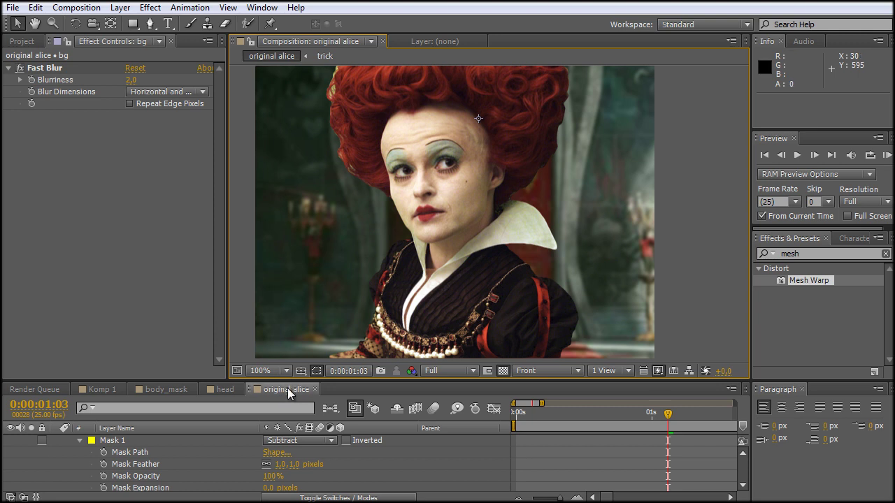
{"action": "left_click", "coordinate": [231, 392]}
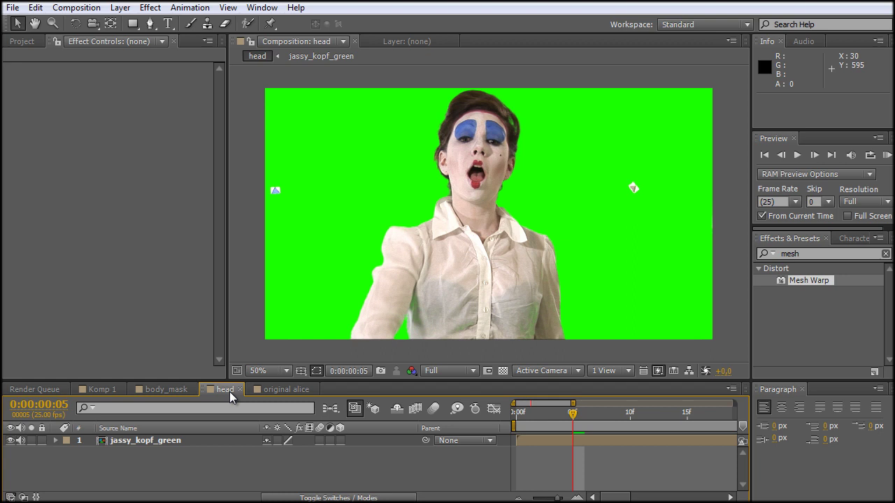
Step the head footage back one frame, then open the body_mask composition.
{"action": "left_click_drag", "start_coordinate": [573, 413], "coordinate": [516, 423]}
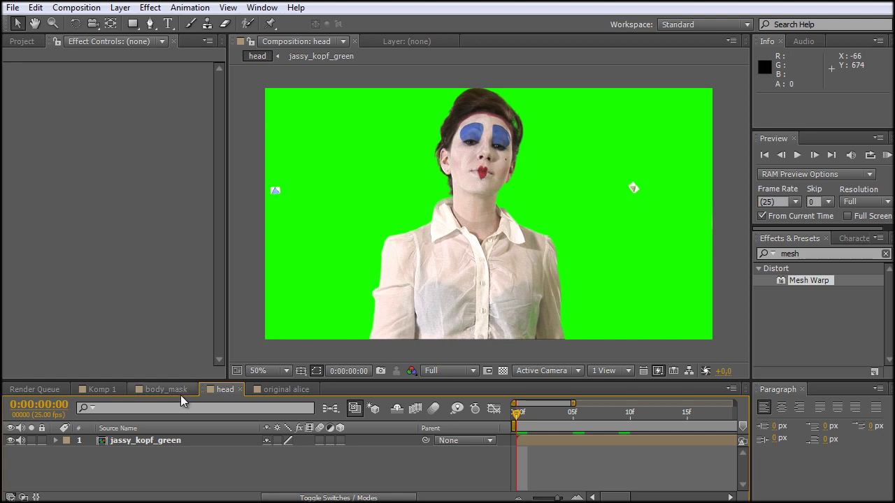
{"action": "left_click", "coordinate": [162, 390]}
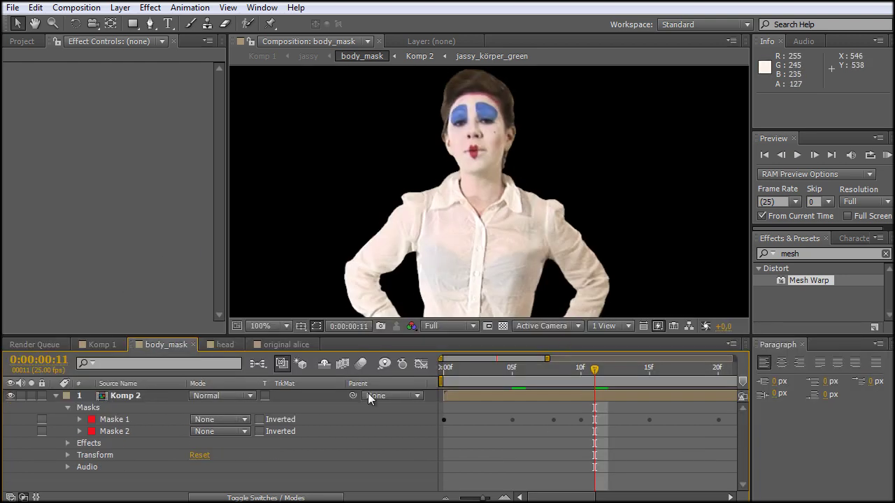
Set Maske 1 and Maske 2 to Subtract, then scrub and play to confirm the head is removed.
{"action": "left_click", "coordinate": [225, 419]}
{"action": "left_click", "coordinate": [229, 466]}
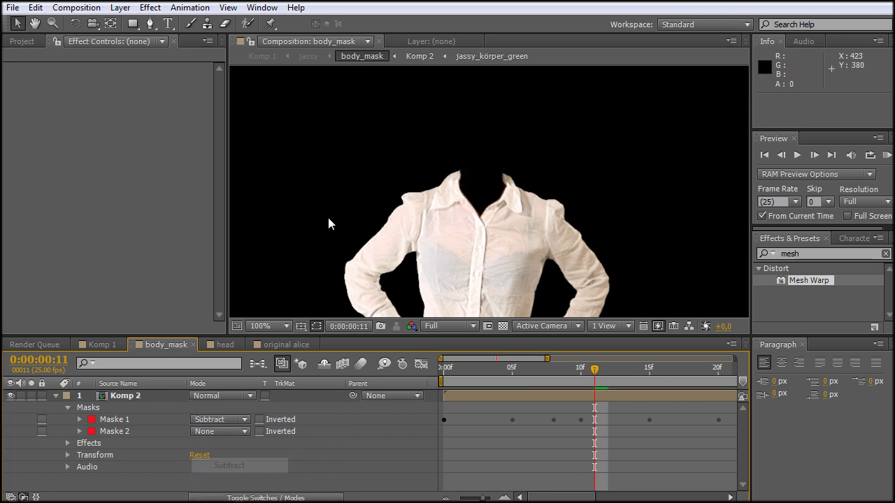
{"action": "left_click", "coordinate": [214, 430]}
{"action": "left_click", "coordinate": [229, 477]}
{"action": "left_click_drag", "start_coordinate": [621, 373], "coordinate": [580, 378]}
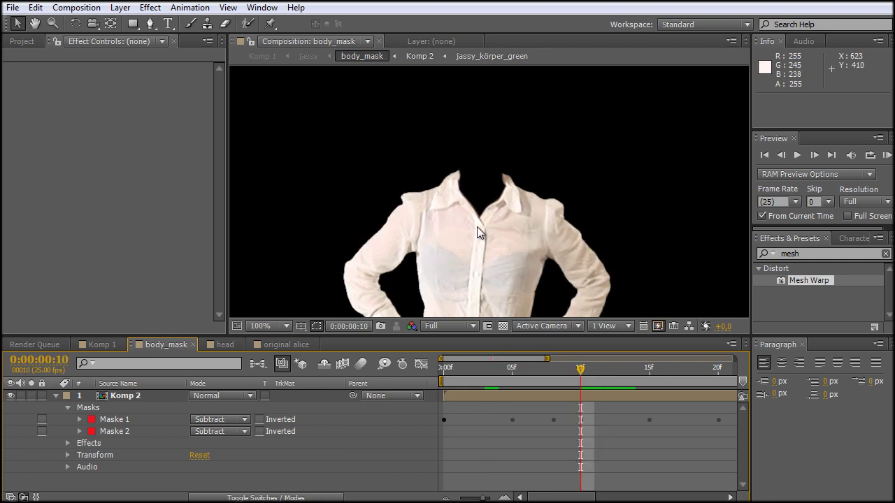
{"action": "left_click_drag", "start_coordinate": [582, 374], "coordinate": [570, 369]}
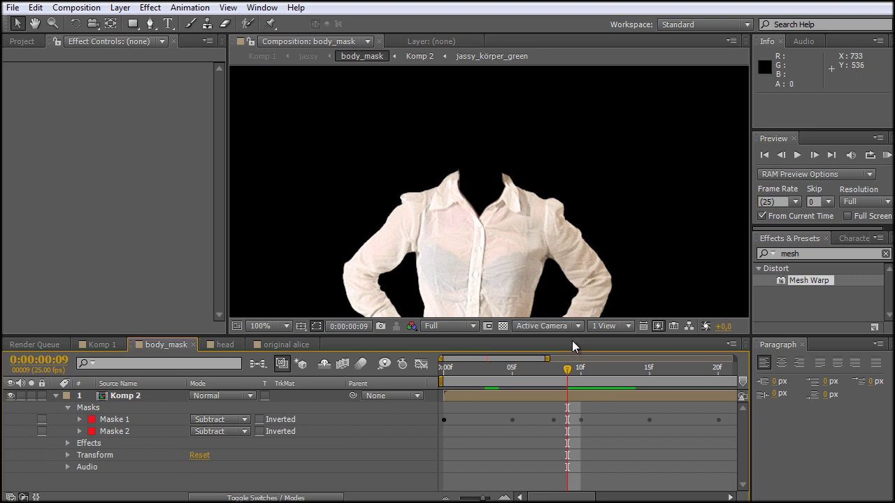
{"action": "key", "text": "space"}
{"action": "left_click_drag", "start_coordinate": [469, 379], "coordinate": [716, 411]}
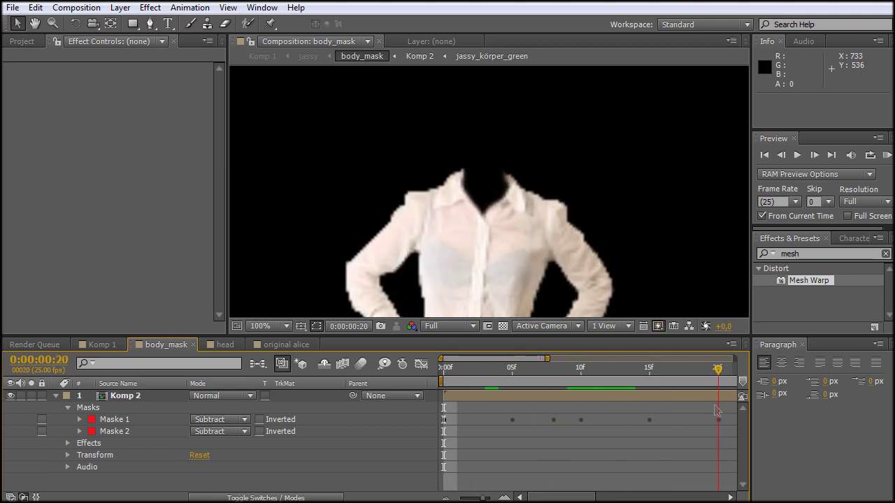
{"action": "left_click_drag", "start_coordinate": [724, 379], "coordinate": [542, 432]}
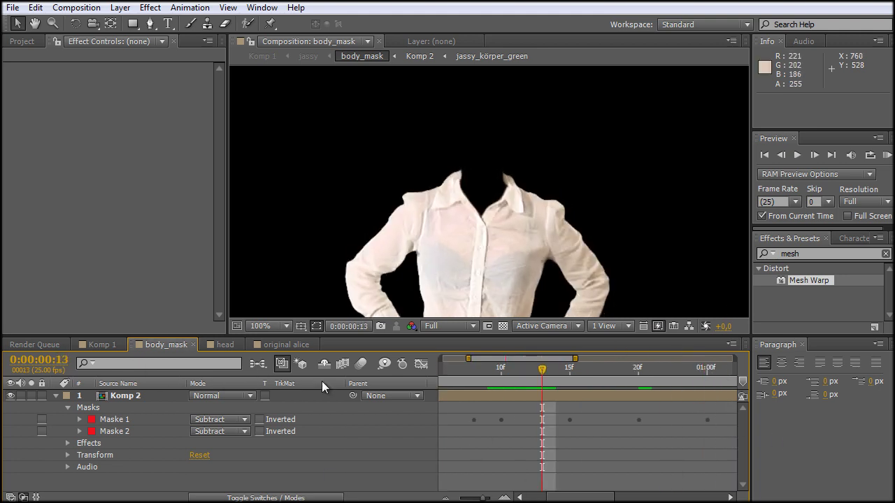
Go to frame 1 of the head comp, select jassy_kopf_green and open the Effect menu.
{"action": "left_click", "coordinate": [219, 347]}
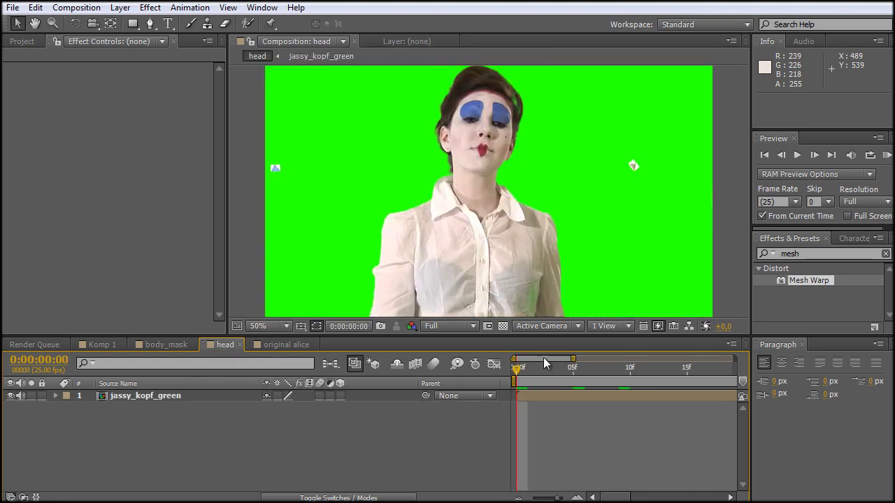
{"action": "left_click", "coordinate": [521, 370]}
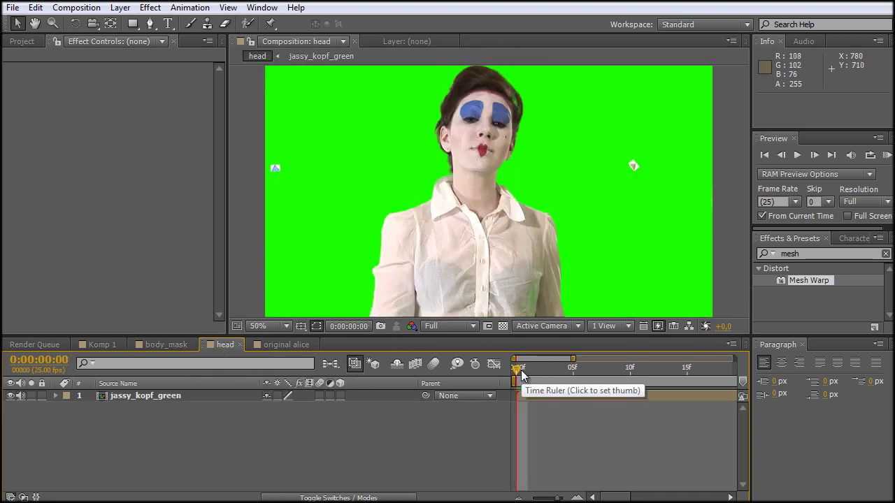
{"action": "left_click", "coordinate": [528, 368]}
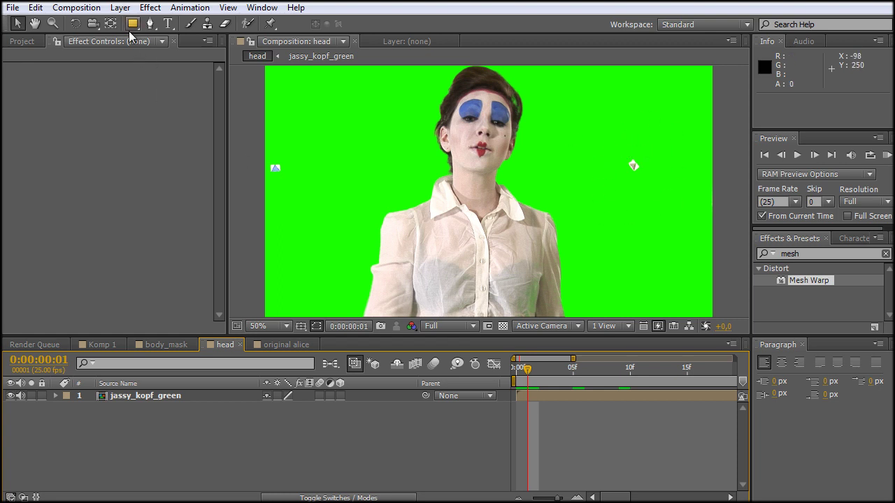
{"action": "left_click", "coordinate": [144, 397]}
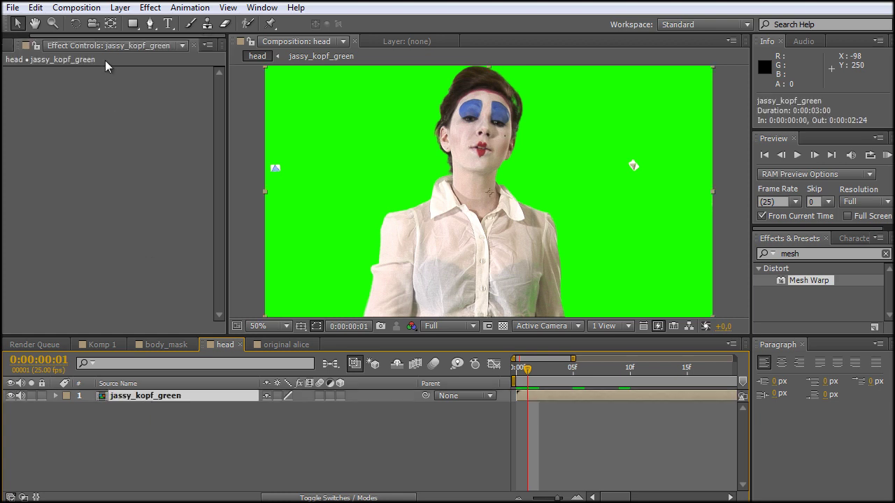
{"action": "left_click", "coordinate": [149, 9]}
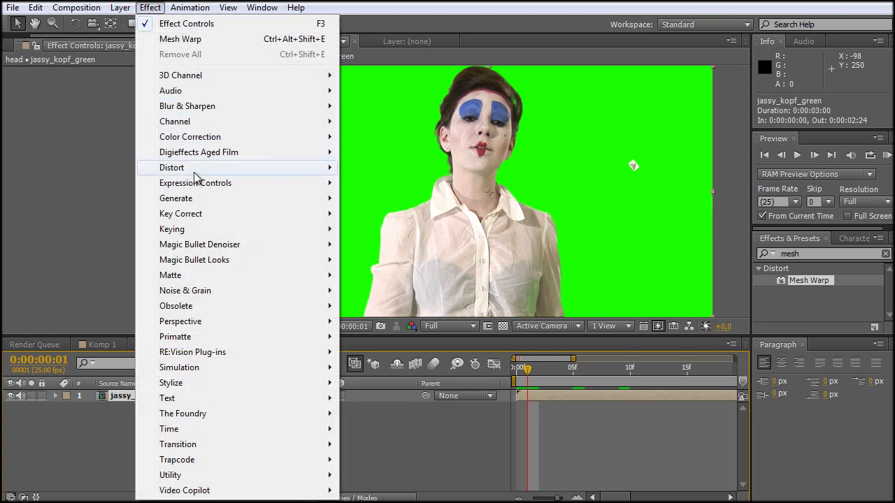
{"action": "mouse_move", "coordinate": [210, 238]}
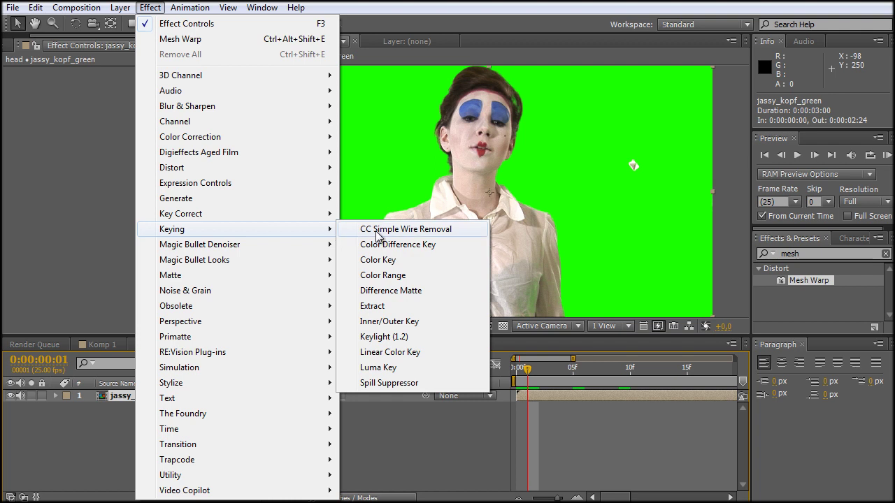
{"action": "left_click", "coordinate": [409, 260]}
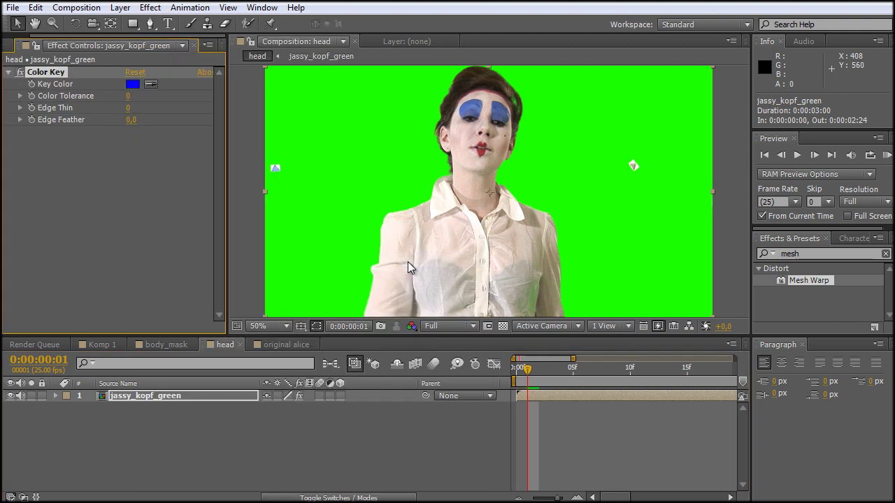
{"action": "left_click", "coordinate": [151, 85]}
{"action": "left_click", "coordinate": [424, 170]}
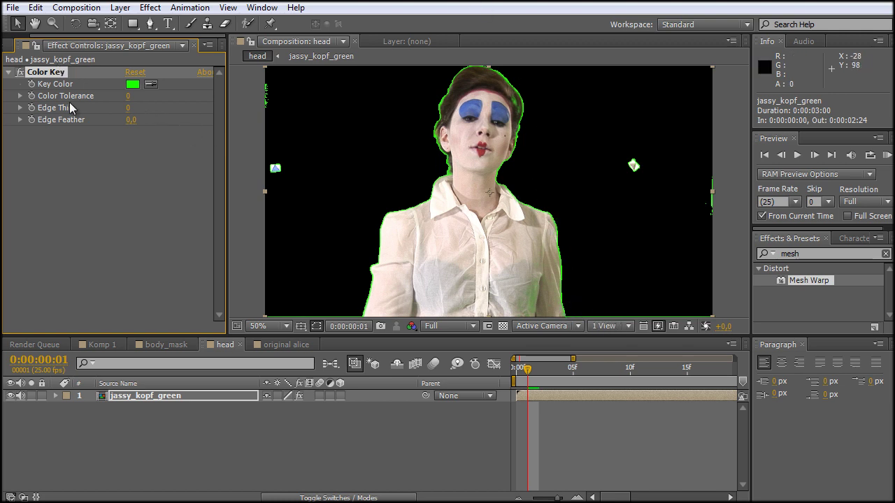
{"action": "left_click_drag", "start_coordinate": [127, 95], "coordinate": [169, 102]}
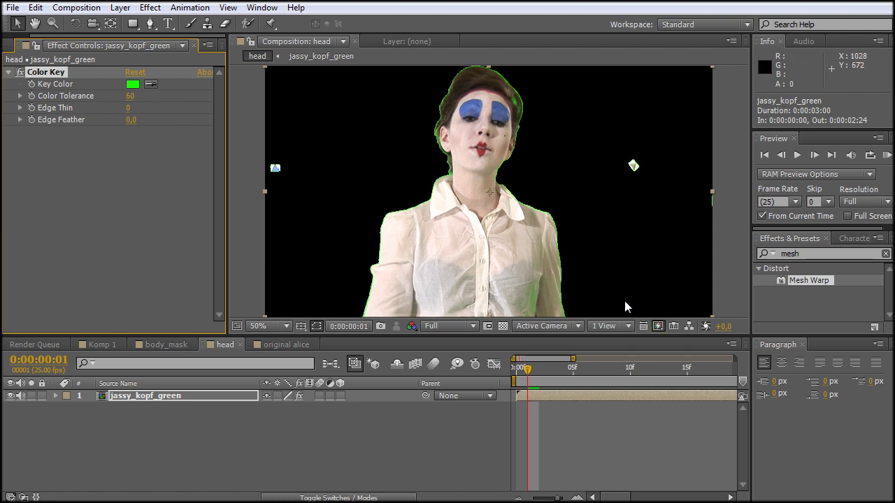
{"action": "left_click_drag", "start_coordinate": [130, 121], "coordinate": [184, 124]}
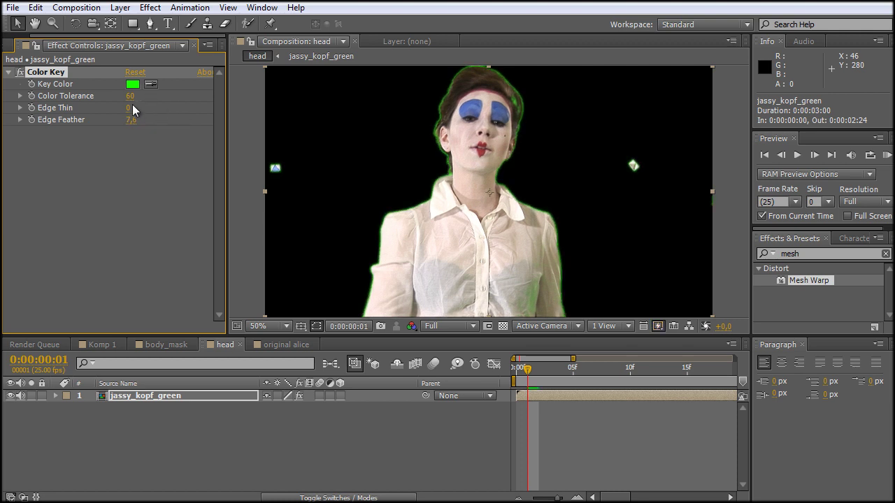
{"action": "left_click_drag", "start_coordinate": [130, 96], "coordinate": [201, 102]}
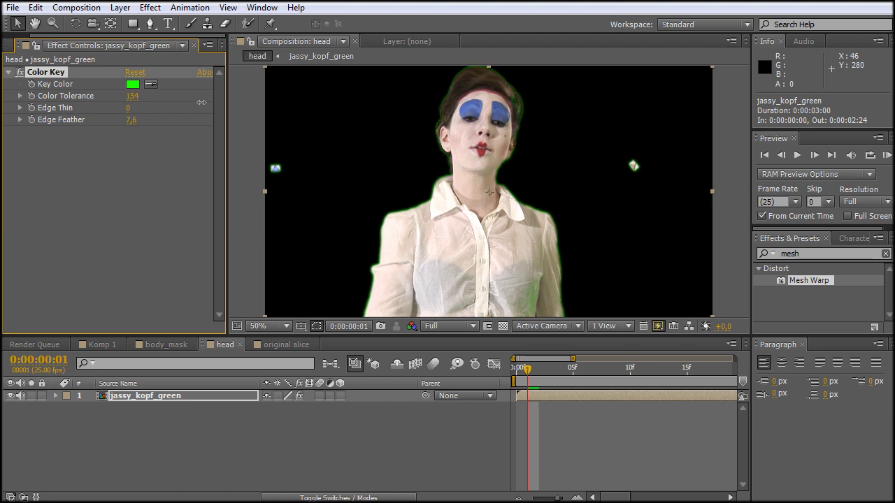
{"action": "left_click", "coordinate": [132, 96]}
{"action": "type", "text": "150"}
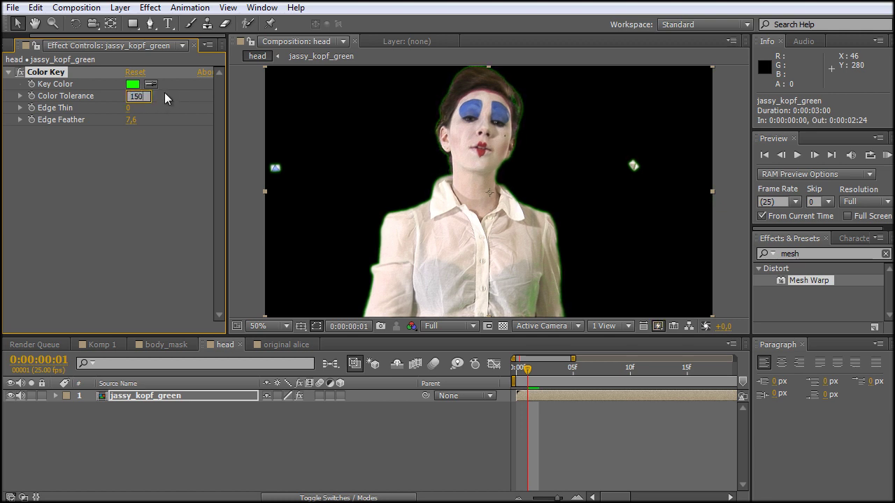
{"action": "left_click", "coordinate": [103, 213]}
{"action": "mouse_move", "coordinate": [131, 120]}
{"action": "left_mouse_down"}
{"action": "mouse_move", "coordinate": [122, 129]}
{"action": "mouse_move", "coordinate": [124, 109]}
{"action": "left_mouse_up"}
{"action": "left_click", "coordinate": [380, 454]}
{"action": "scroll", "coordinate": [532, 262], "scroll_direction": "up", "scroll_amount": 2}
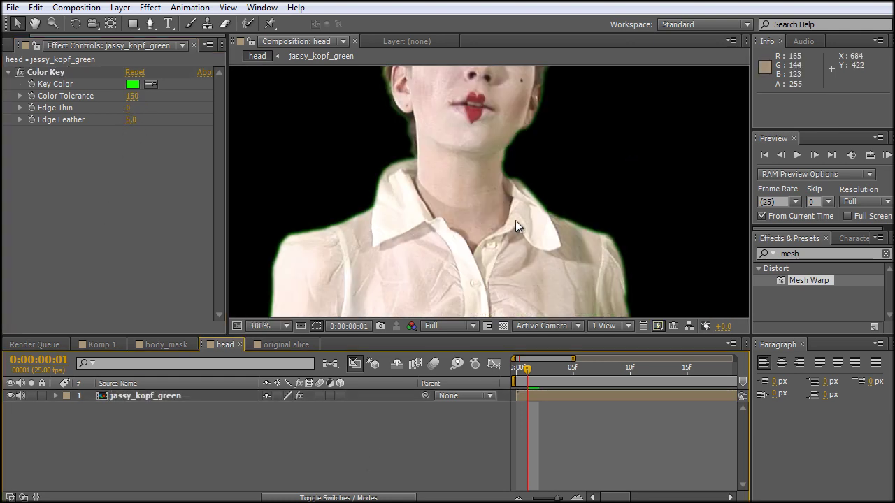
{"action": "scroll", "coordinate": [704, 284], "scroll_direction": "up", "scroll_amount": 1}
{"action": "scroll", "coordinate": [598, 205], "scroll_direction": "down", "scroll_amount": 3}
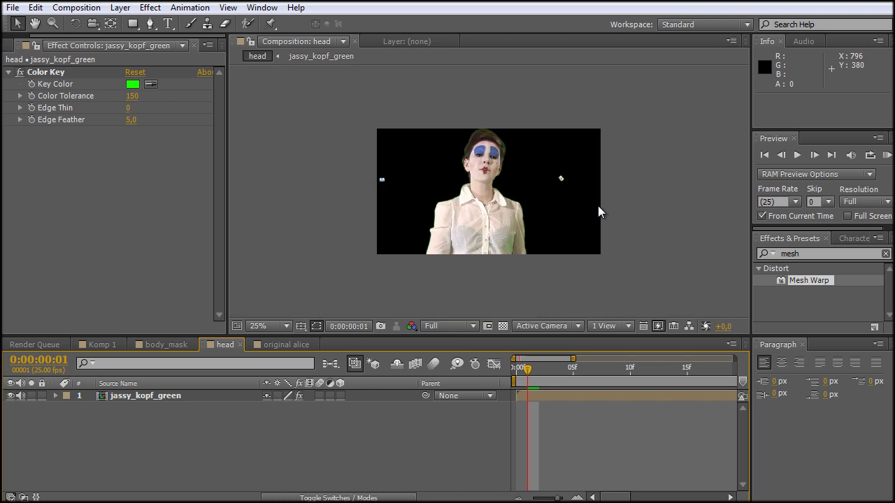
{"action": "scroll", "coordinate": [530, 204], "scroll_direction": "up", "scroll_amount": 2}
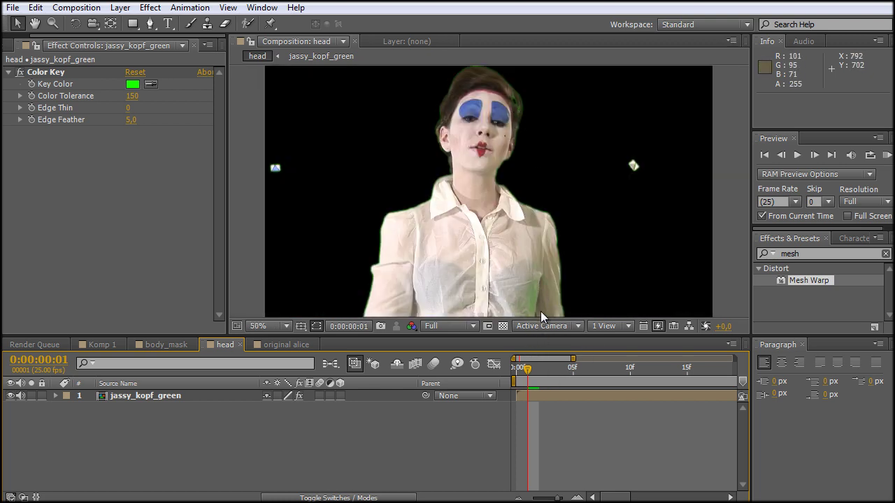
Add Spill Killer below Color Key with Green mode and 50% Range, then switch it off.
{"action": "left_click", "coordinate": [831, 254]}
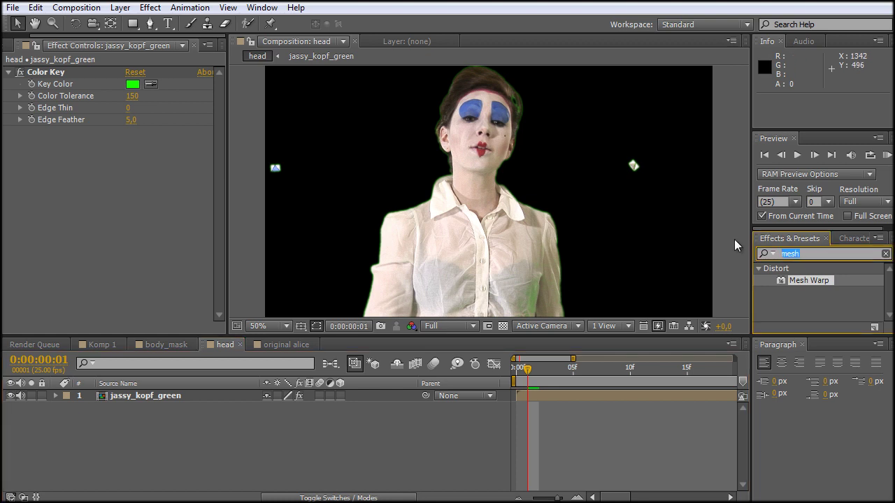
{"action": "type", "text": "sp"}
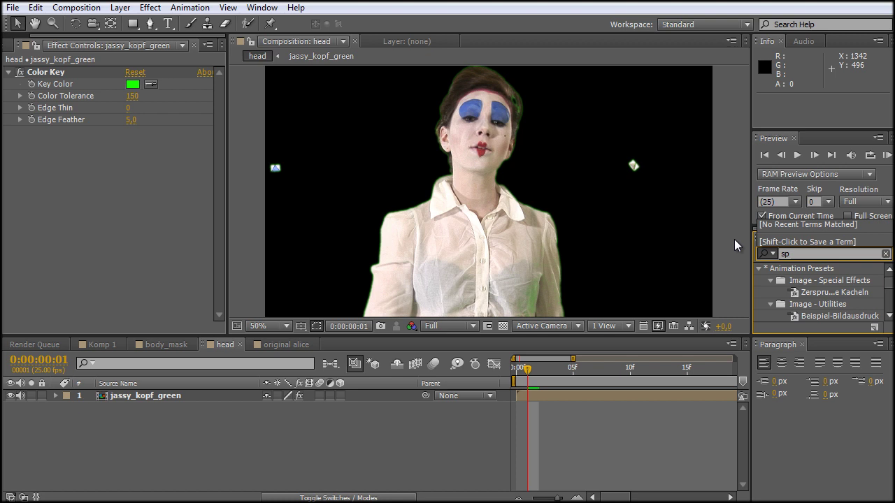
{"action": "type", "text": "ill killer"}
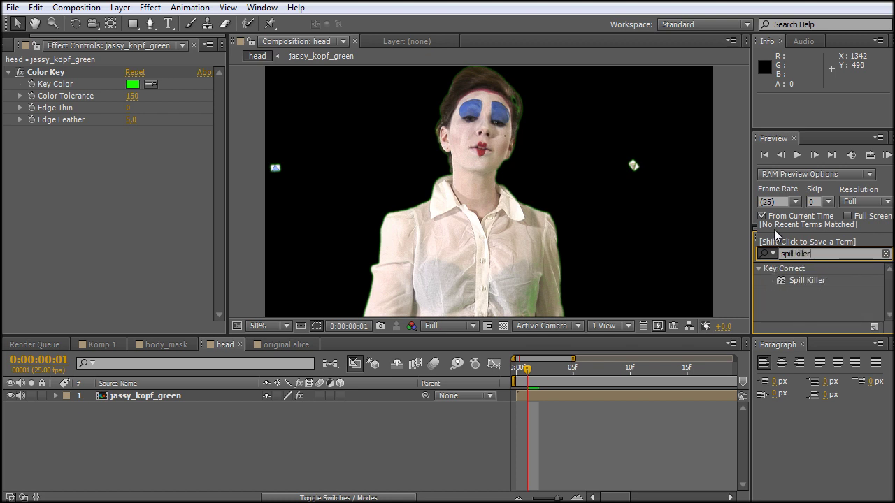
{"action": "left_click_drag", "start_coordinate": [795, 282], "coordinate": [93, 184]}
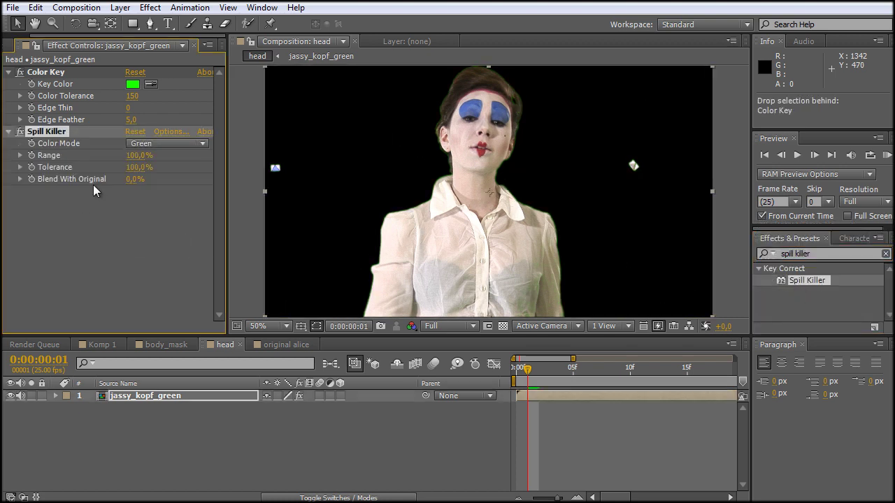
{"action": "left_click", "coordinate": [148, 146]}
{"action": "left_click", "coordinate": [165, 177]}
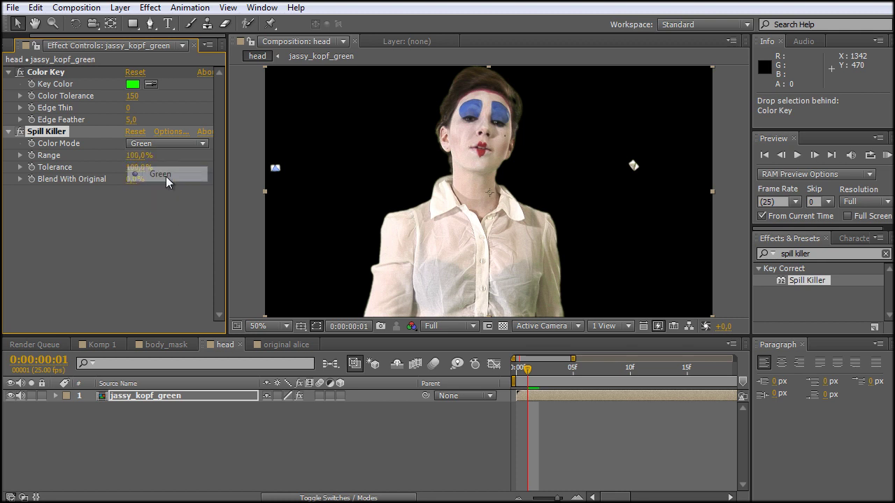
{"action": "mouse_move", "coordinate": [147, 155]}
{"action": "left_mouse_down"}
{"action": "mouse_move", "coordinate": [86, 160]}
{"action": "mouse_move", "coordinate": [148, 172]}
{"action": "mouse_move", "coordinate": [70, 170]}
{"action": "mouse_move", "coordinate": [215, 172]}
{"action": "mouse_move", "coordinate": [137, 165]}
{"action": "left_mouse_up"}
{"action": "left_click_drag", "start_coordinate": [49, 156], "coordinate": [116, 165]}
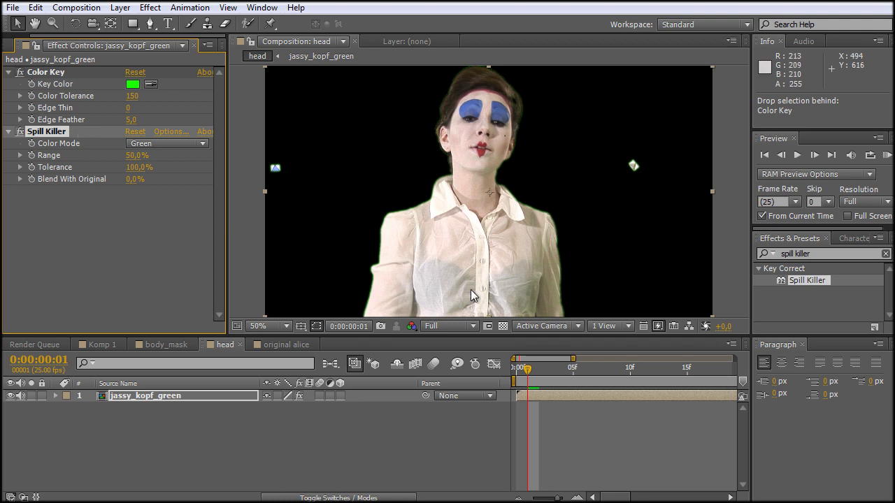
{"action": "left_click", "coordinate": [20, 131]}
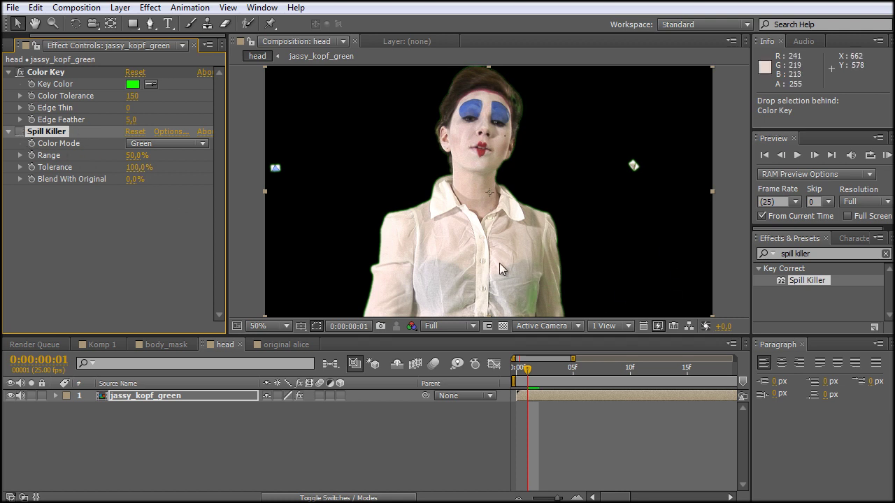
Apply Keylight (1.2) to the head footage and delete the Spill Killer effect.
{"action": "left_click", "coordinate": [819, 254]}
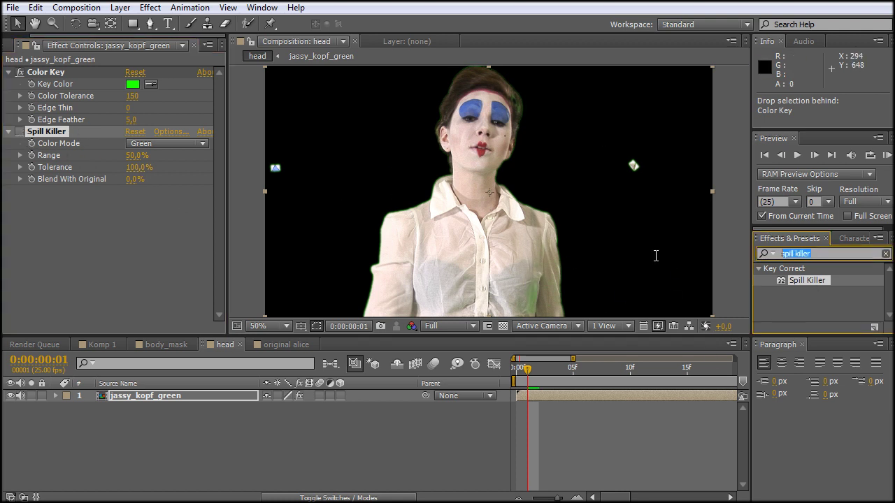
{"action": "type", "text": "keylight"}
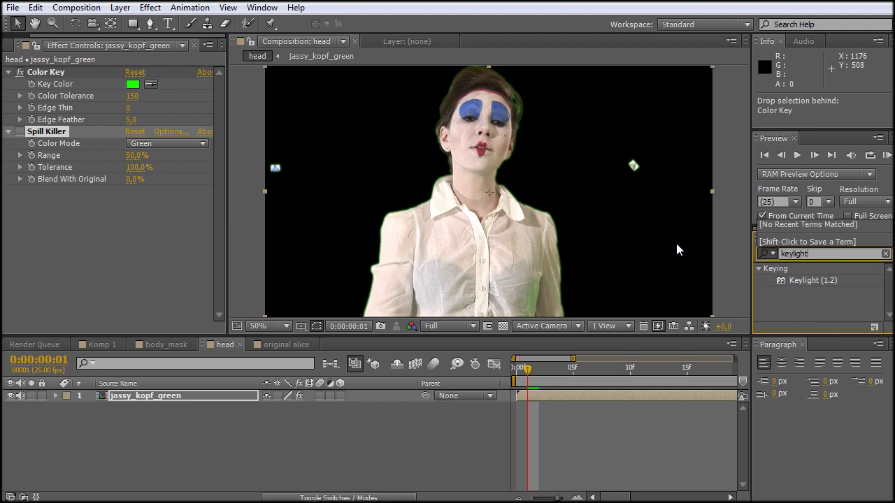
{"action": "left_click_drag", "start_coordinate": [814, 281], "coordinate": [105, 279]}
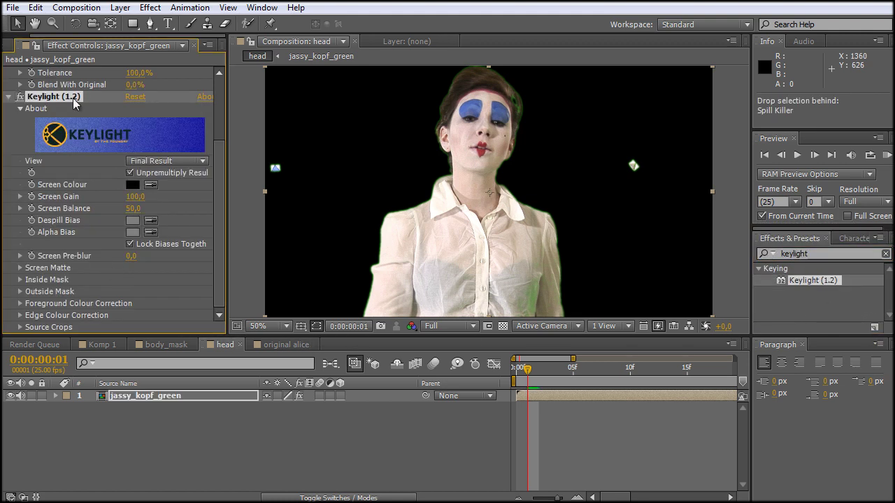
{"action": "left_click", "coordinate": [9, 97]}
{"action": "left_click", "coordinate": [56, 131]}
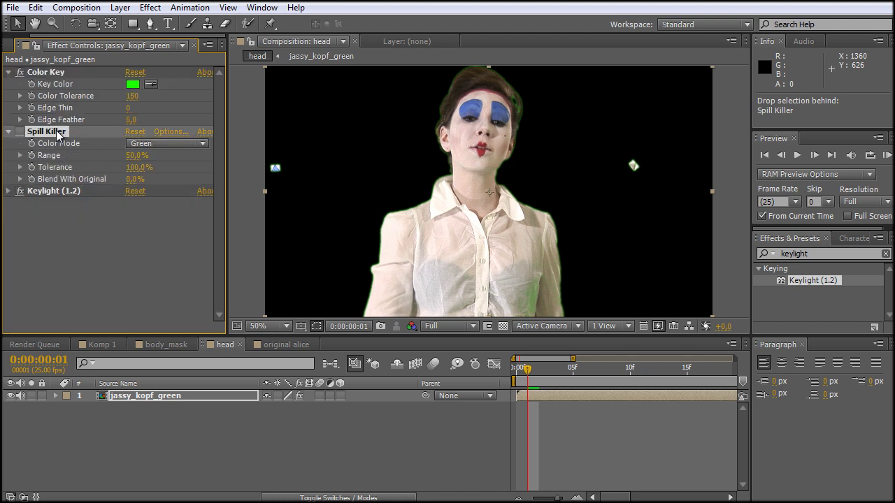
{"action": "key", "text": "Delete"}
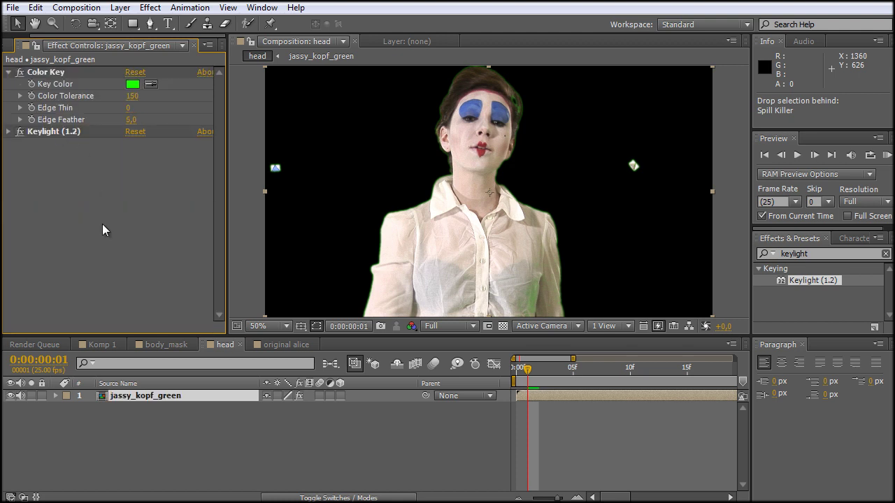
Set Keylight's Screen Colour to the green key colour sampled from Color Key.
{"action": "left_click", "coordinate": [9, 132]}
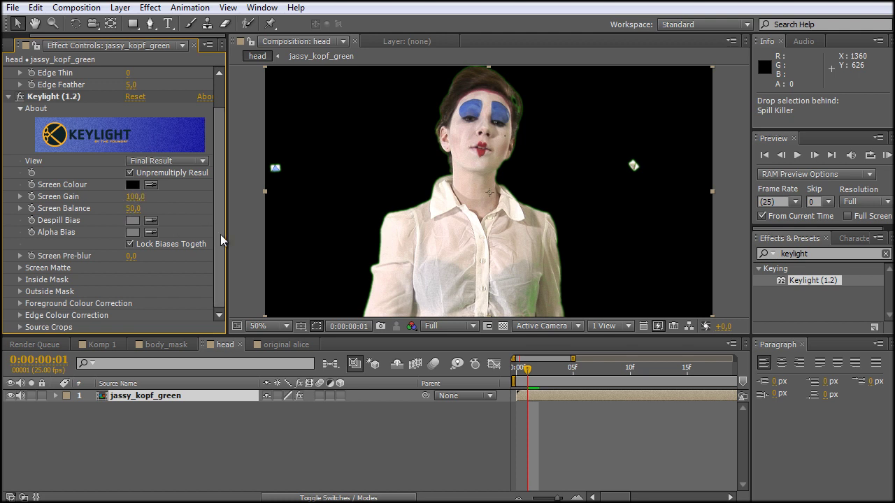
{"action": "scroll", "coordinate": [221, 234], "scroll_direction": "up", "scroll_amount": 2}
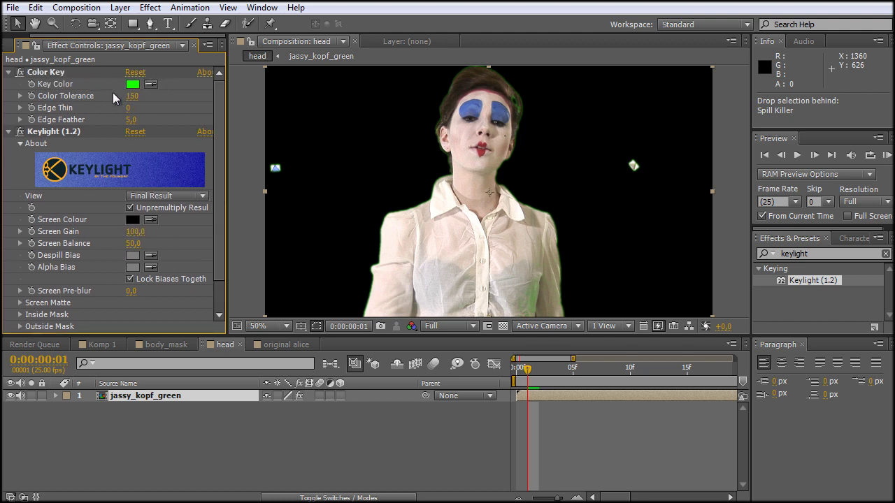
{"action": "left_click", "coordinate": [152, 220]}
{"action": "left_click", "coordinate": [134, 83]}
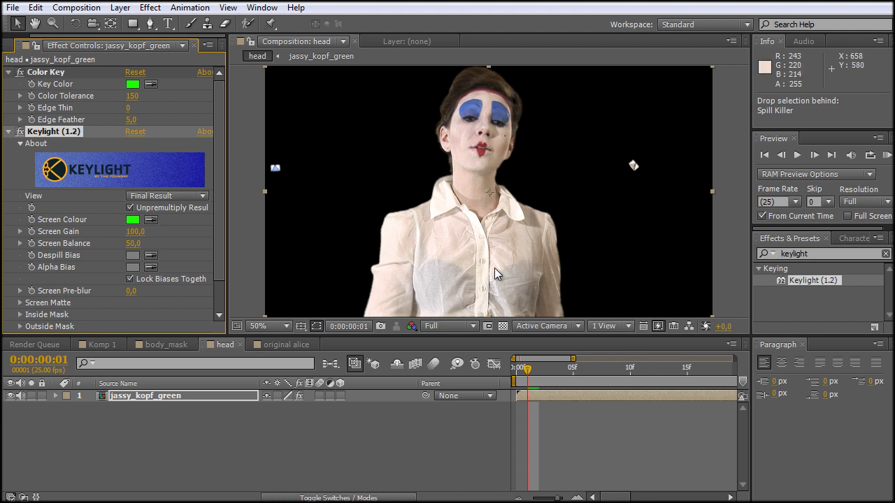
Toggle Keylight off and on several times to compare the key result.
{"action": "left_click", "coordinate": [20, 131]}
{"action": "left_click", "coordinate": [21, 131]}
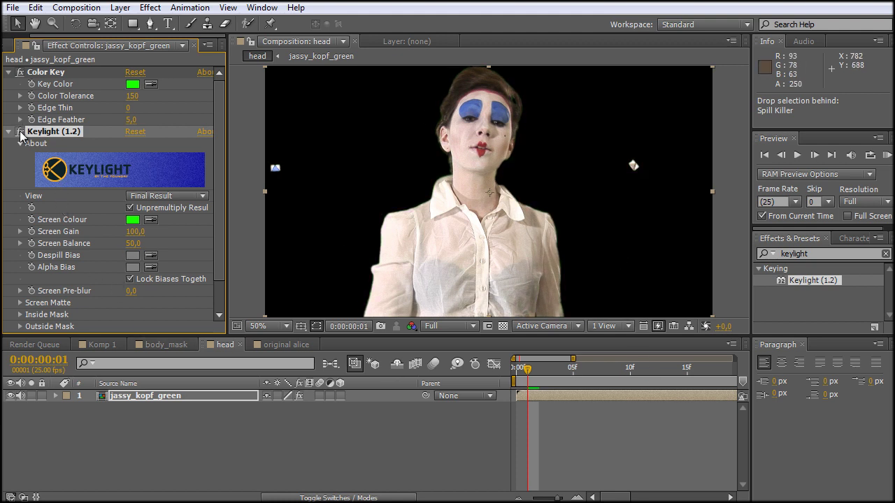
{"action": "left_click", "coordinate": [20, 132]}
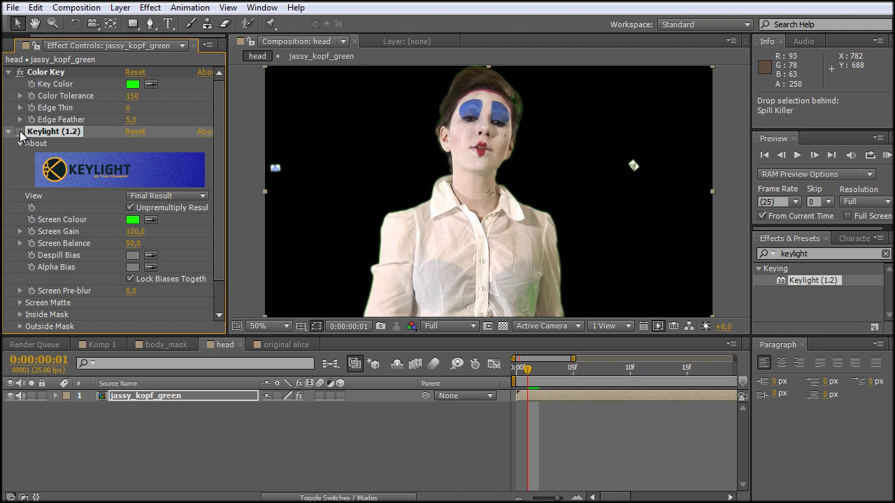
{"action": "left_click", "coordinate": [20, 132]}
{"action": "left_click", "coordinate": [20, 132]}
{"action": "left_click", "coordinate": [20, 131]}
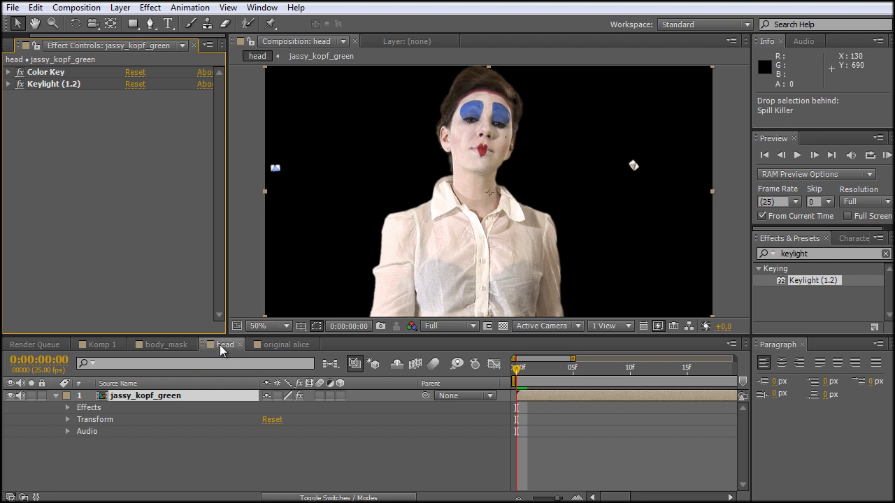
Drag body_mask from the Project list into the head comp as layer 1 above jassy_kopf_green.
{"action": "key", "text": "ctrl+0"}
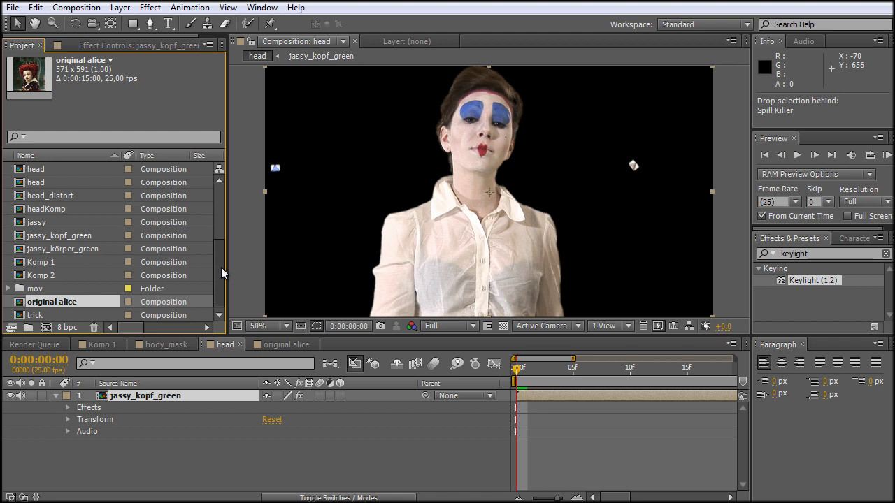
{"action": "left_click_drag", "start_coordinate": [221, 267], "coordinate": [221, 228]}
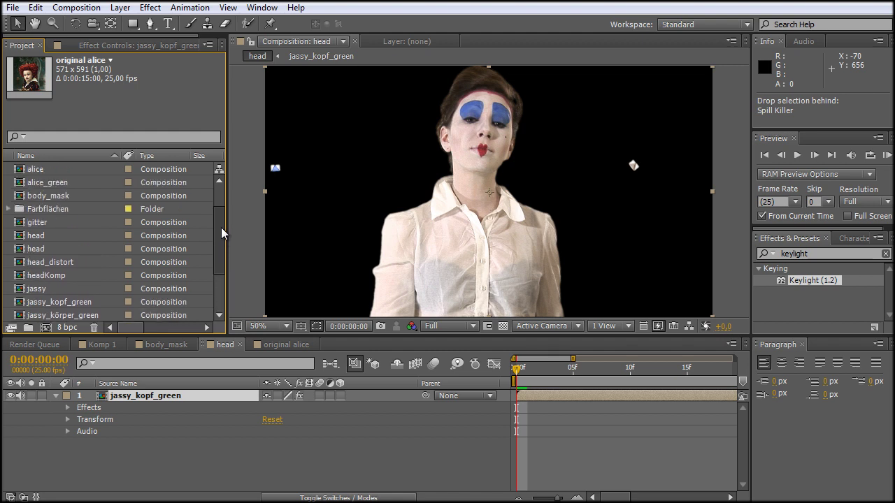
{"action": "left_click", "coordinate": [49, 196]}
{"action": "left_click_drag", "start_coordinate": [49, 196], "coordinate": [618, 243]}
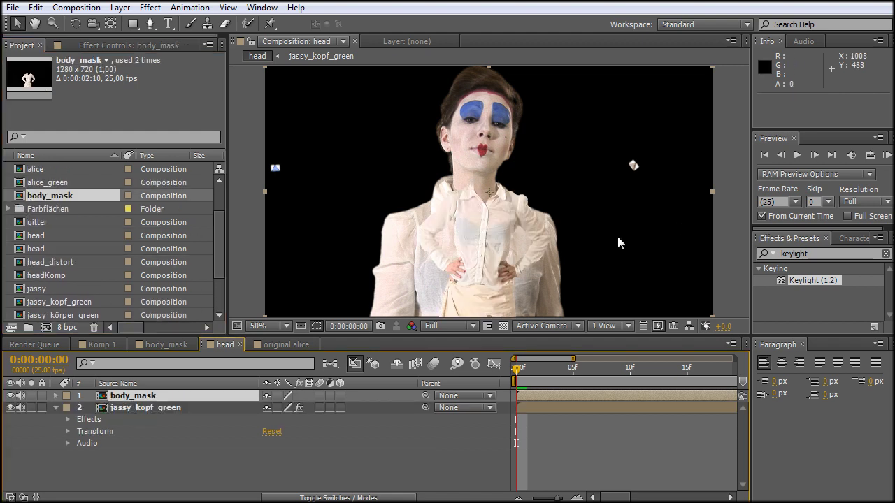
Nudge body_mask to 608,356, hide it, and select jassy_kopf_green.
{"action": "left_click_drag", "start_coordinate": [472, 274], "coordinate": [461, 272]}
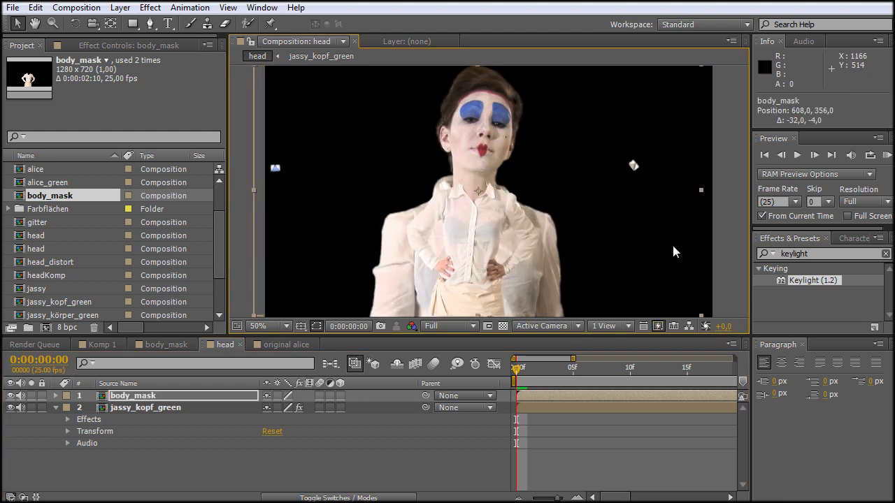
{"action": "left_click", "coordinate": [11, 396]}
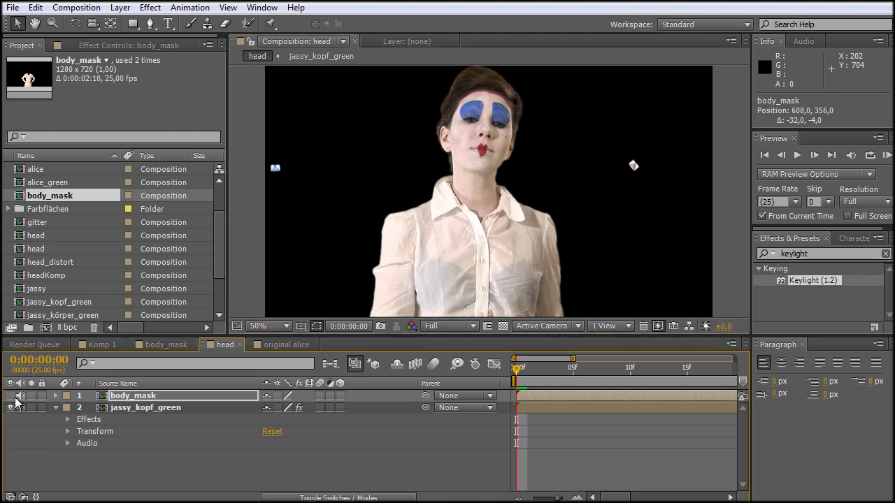
{"action": "left_click", "coordinate": [135, 408]}
Draw a closed eight-point Pen mask around the head and neck of jassy_kopf_green.
{"action": "left_click", "coordinate": [149, 23]}
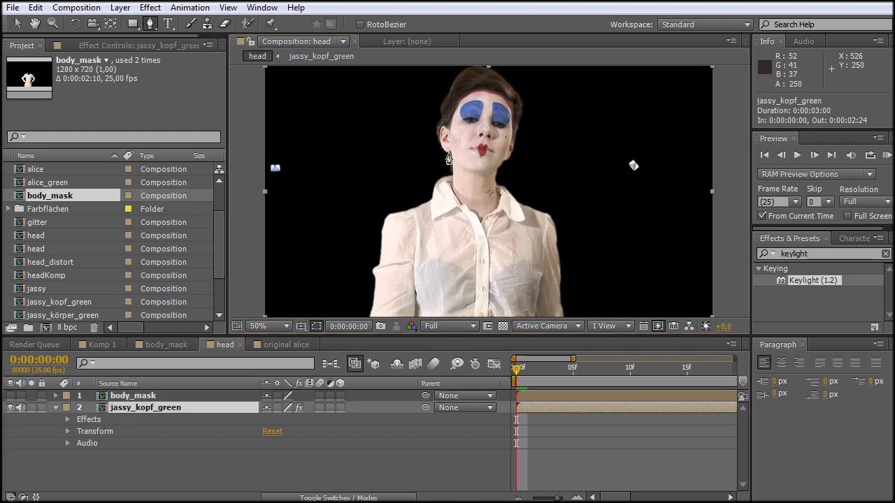
{"action": "left_click", "coordinate": [417, 136]}
{"action": "left_click", "coordinate": [443, 197]}
{"action": "left_click", "coordinate": [473, 225]}
{"action": "left_click", "coordinate": [505, 239]}
{"action": "left_click_drag", "start_coordinate": [528, 199], "coordinate": [532, 193]}
{"action": "left_click", "coordinate": [568, 72]}
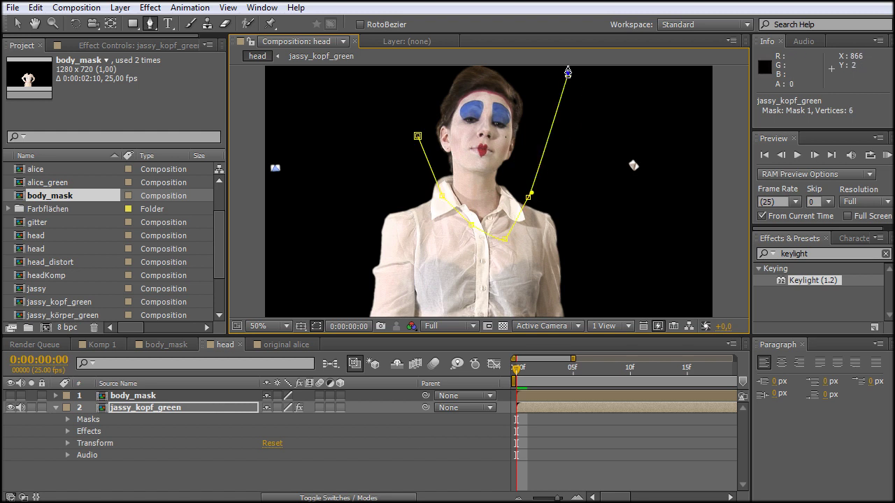
{"action": "key", "text": "comma"}
{"action": "left_click", "coordinate": [521, 101]}
{"action": "left_click", "coordinate": [458, 108]}
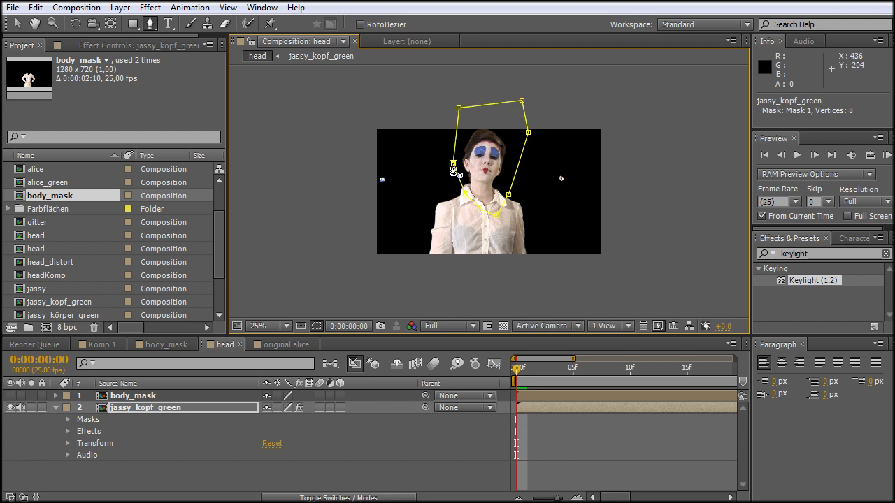
{"action": "left_click", "coordinate": [453, 166]}
{"action": "key", "text": "period"}
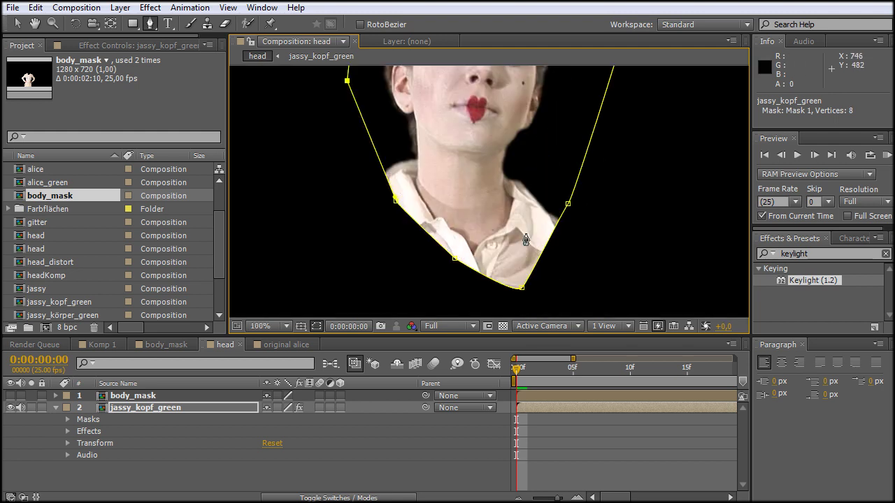
Unhide body_mask, return to the Selection tool, deselect, and view at 100%.
{"action": "left_click", "coordinate": [10, 395]}
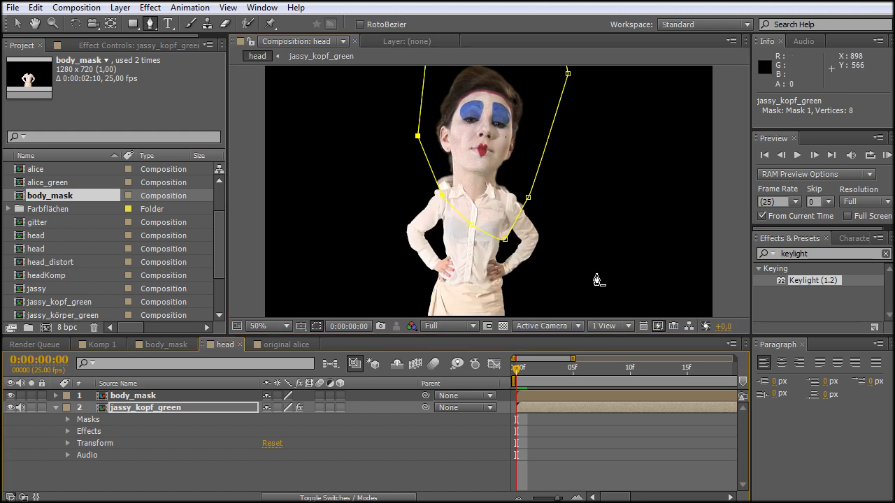
{"action": "key", "text": "v"}
{"action": "left_click", "coordinate": [349, 464]}
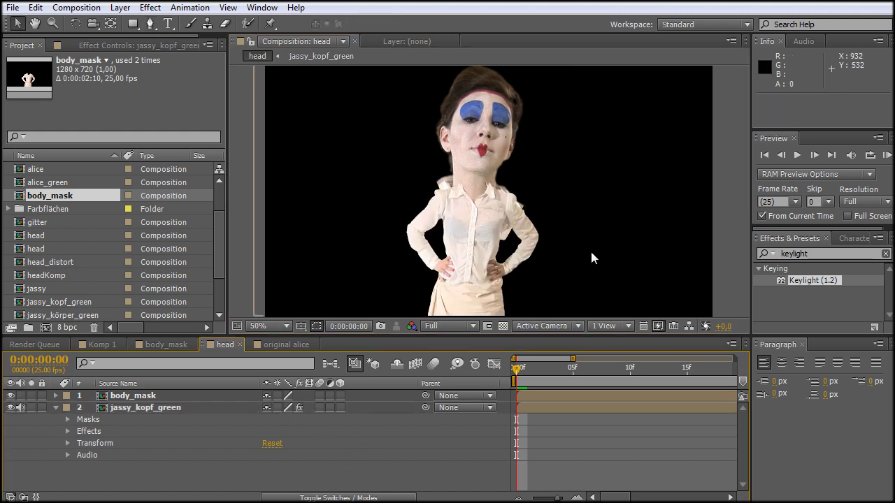
{"action": "key", "text": "period"}
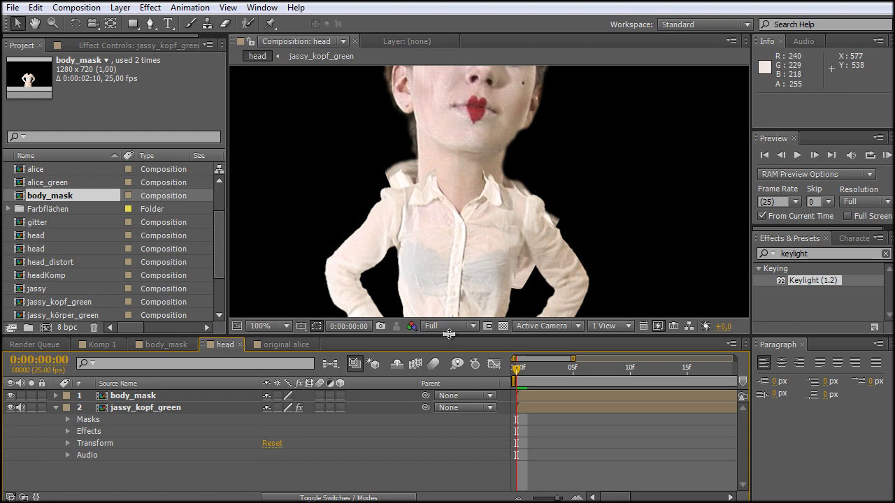
Enlarge the viewer and apply Mesh Warp to the jassy_kopf_green head layer.
{"action": "left_click_drag", "start_coordinate": [449, 336], "coordinate": [450, 405]}
{"action": "key", "text": "ctrl+f"}
{"action": "type", "text": "mesh"}
{"action": "left_click_drag", "start_coordinate": [798, 283], "coordinate": [177, 482]}
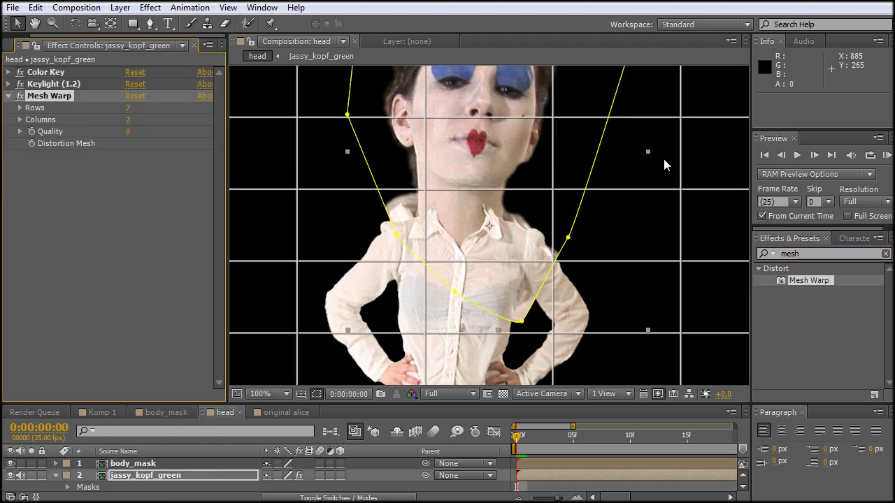
Zoom to 200% on the neck and select mesh points beside it.
{"action": "key", "text": "period"}
{"action": "left_click_drag", "start_coordinate": [485, 238], "coordinate": [516, 250]}
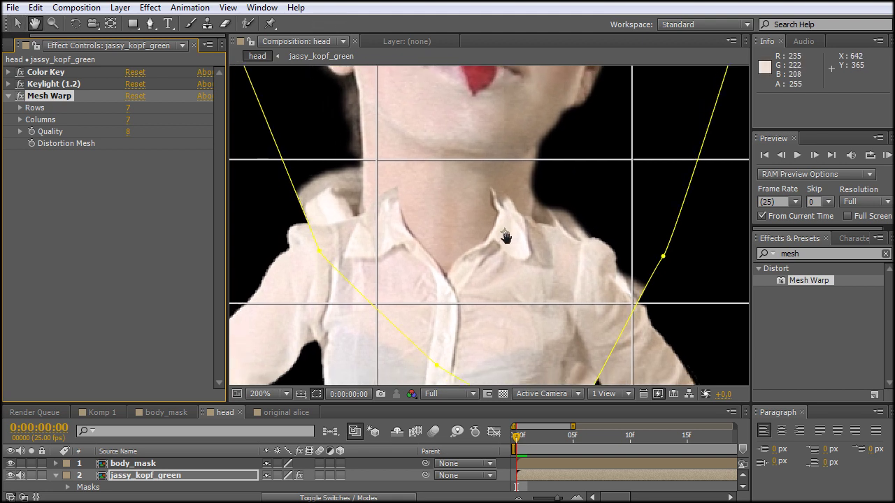
{"action": "left_click", "coordinate": [377, 161]}
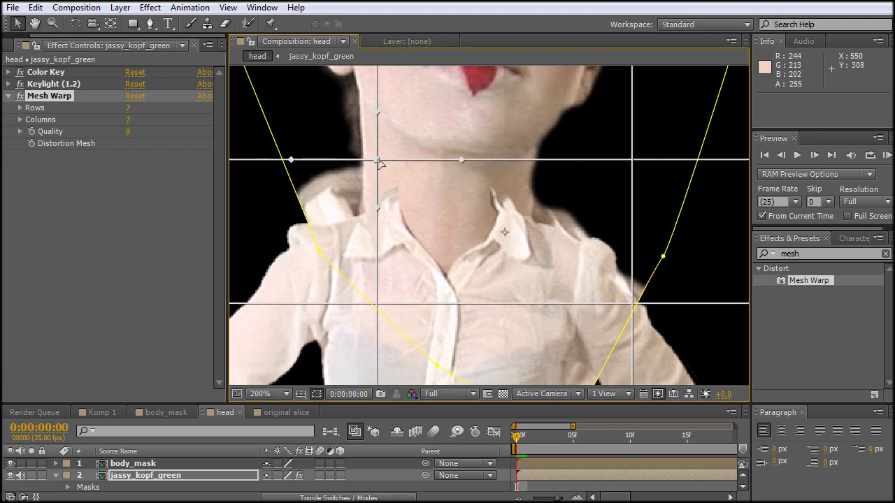
{"action": "left_click", "coordinate": [633, 160]}
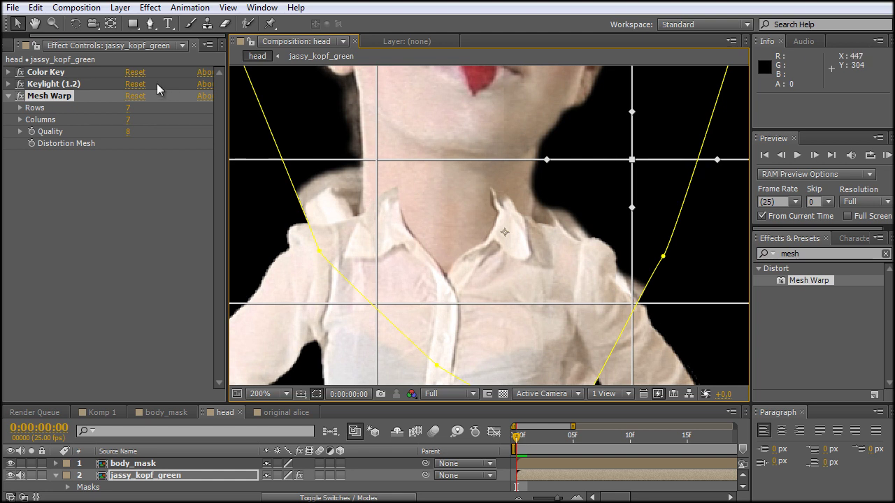
Set the Mesh Warp grid to 20 rows and 31 columns.
{"action": "left_click_drag", "start_coordinate": [128, 108], "coordinate": [144, 109]}
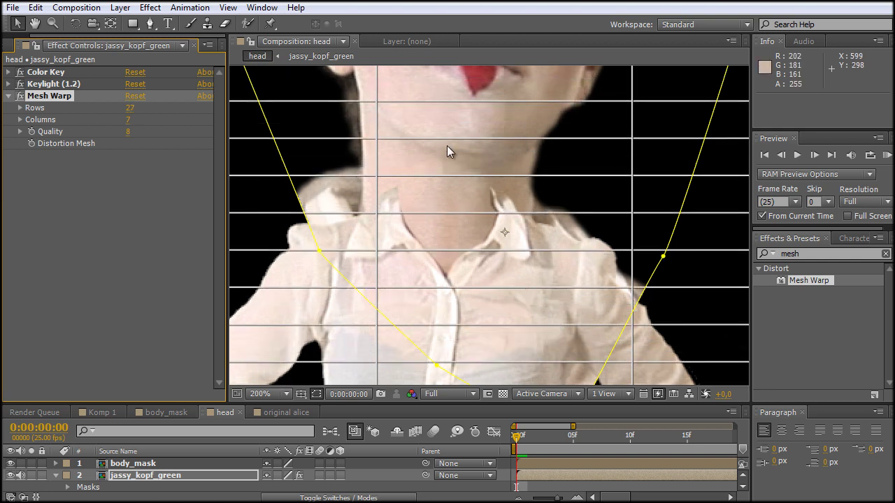
{"action": "left_click", "coordinate": [132, 108]}
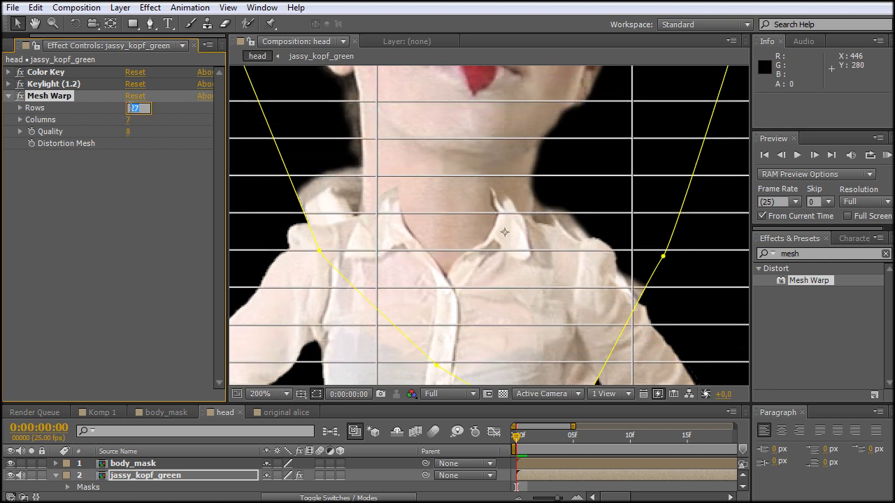
{"action": "type", "text": "20"}
{"action": "key", "text": "Return"}
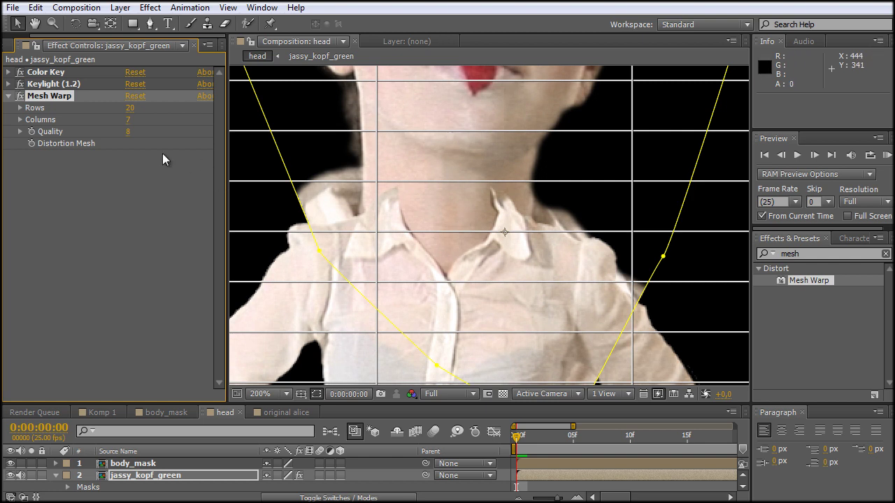
{"action": "left_click_drag", "start_coordinate": [128, 119], "coordinate": [148, 122]}
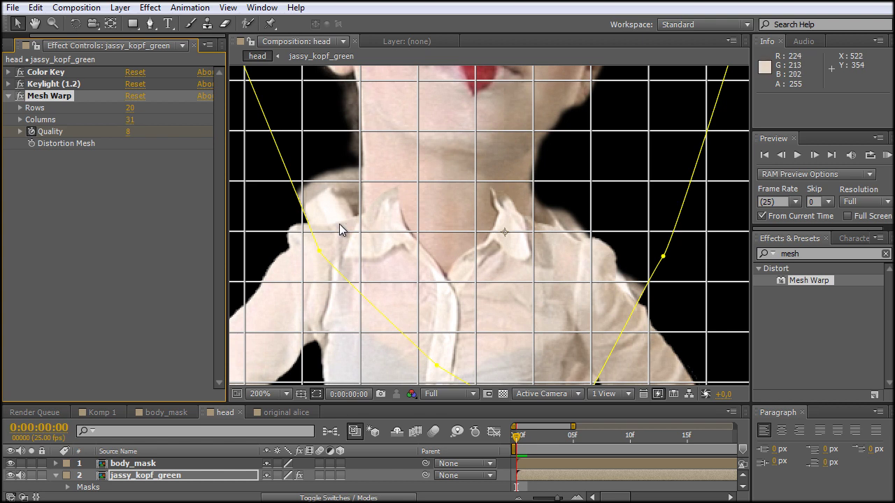
Pull the left neck mesh points inward and move a right point toward the collar.
{"action": "left_click", "coordinate": [361, 232]}
{"action": "left_click_drag", "start_coordinate": [363, 232], "coordinate": [379, 189]}
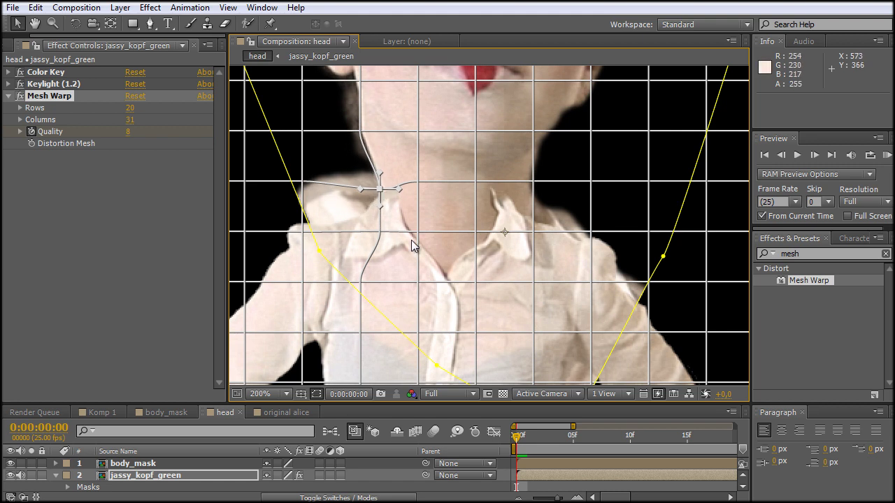
{"action": "key", "text": "ctrl+z"}
{"action": "left_click_drag", "start_coordinate": [383, 237], "coordinate": [394, 238]}
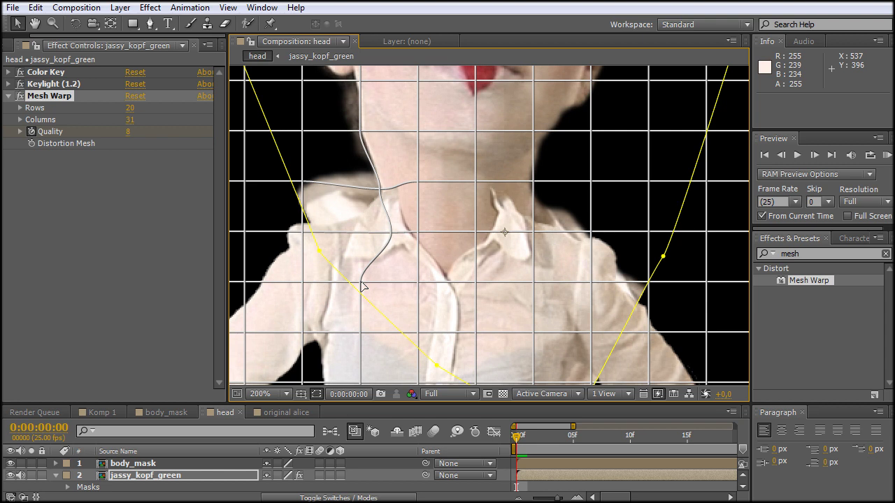
{"action": "left_click_drag", "start_coordinate": [363, 285], "coordinate": [413, 285]}
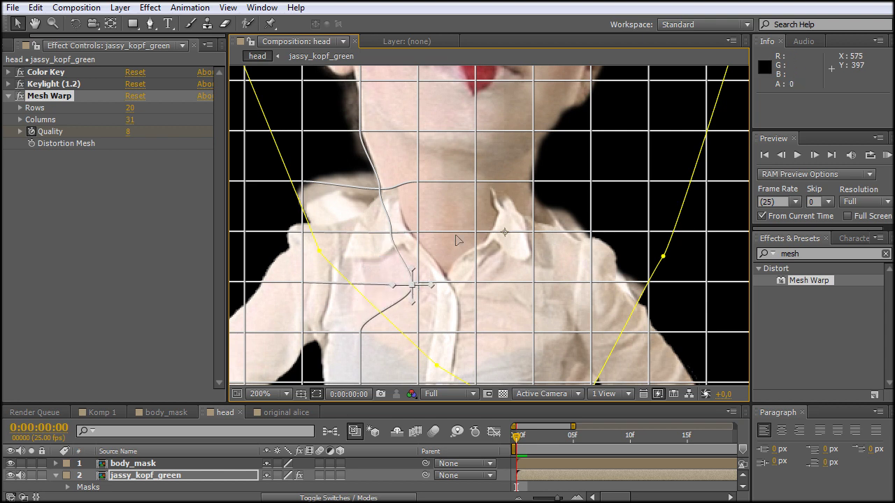
{"action": "left_click", "coordinate": [534, 234]}
{"action": "left_click_drag", "start_coordinate": [526, 235], "coordinate": [493, 206]}
Refine neck and shoulder mesh points on both sides, then zoom out and deselect.
{"action": "left_click_drag", "start_coordinate": [380, 183], "coordinate": [388, 188]}
{"action": "left_click", "coordinate": [302, 181]}
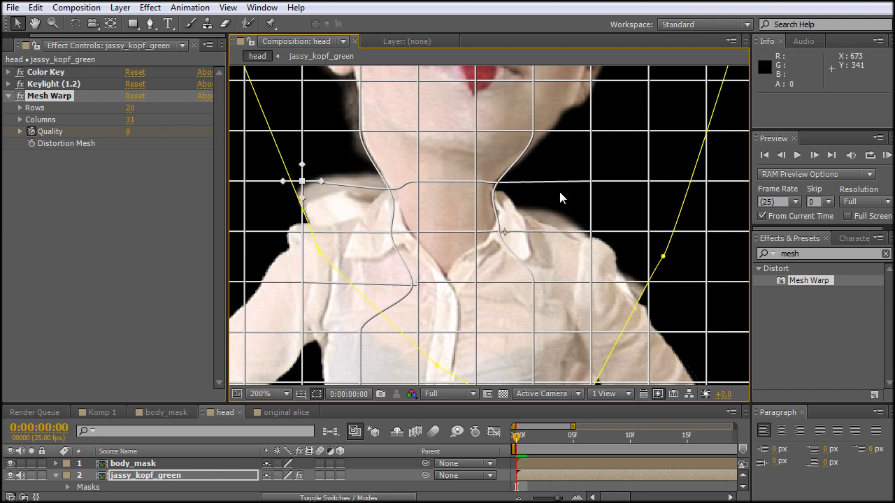
{"action": "left_click", "coordinate": [591, 231]}
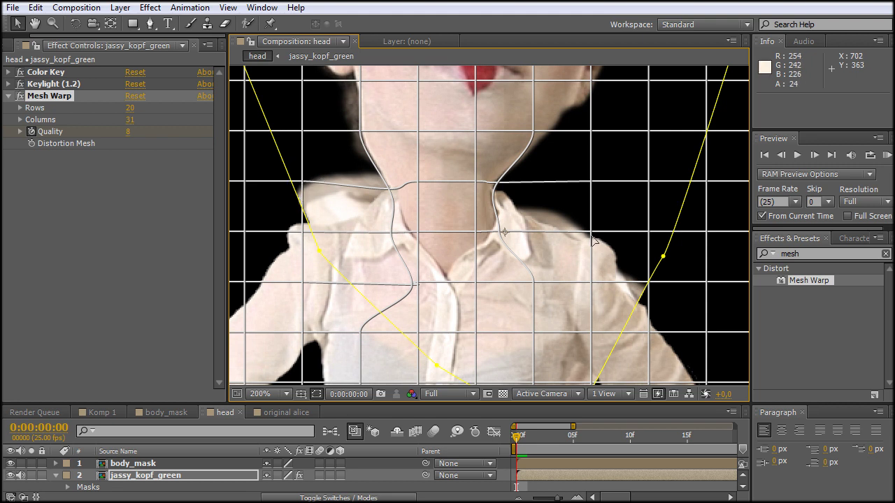
{"action": "left_click_drag", "start_coordinate": [591, 232], "coordinate": [580, 274]}
{"action": "left_click_drag", "start_coordinate": [591, 182], "coordinate": [580, 207]}
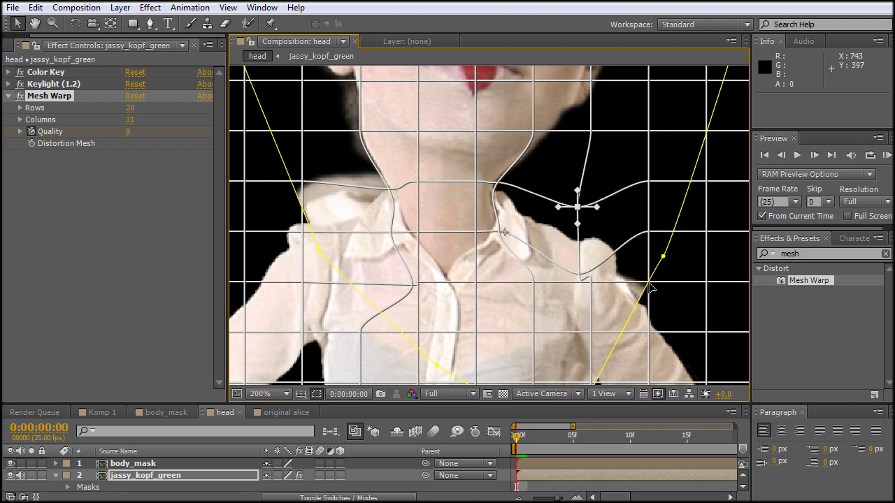
{"action": "left_click_drag", "start_coordinate": [581, 274], "coordinate": [618, 309]}
{"action": "left_click_drag", "start_coordinate": [303, 183], "coordinate": [326, 236]}
{"action": "left_click_drag", "start_coordinate": [389, 187], "coordinate": [403, 207]}
{"action": "key", "text": "comma"}
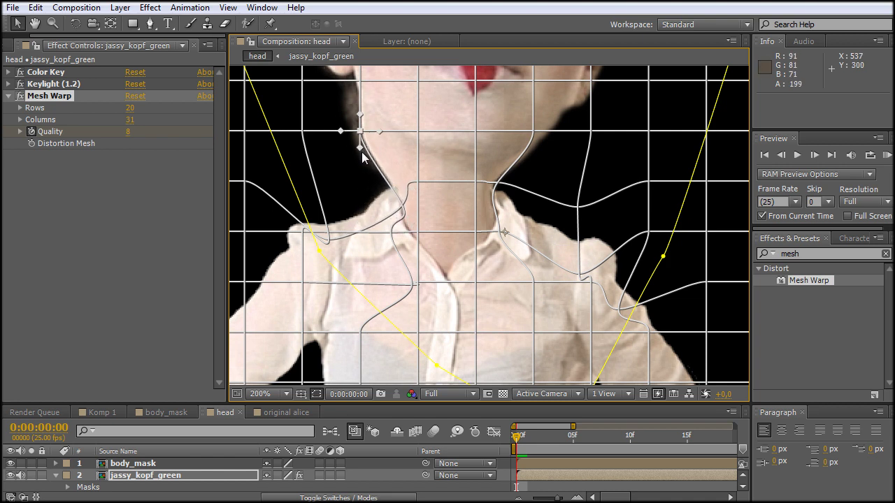
{"action": "left_click", "coordinate": [220, 441]}
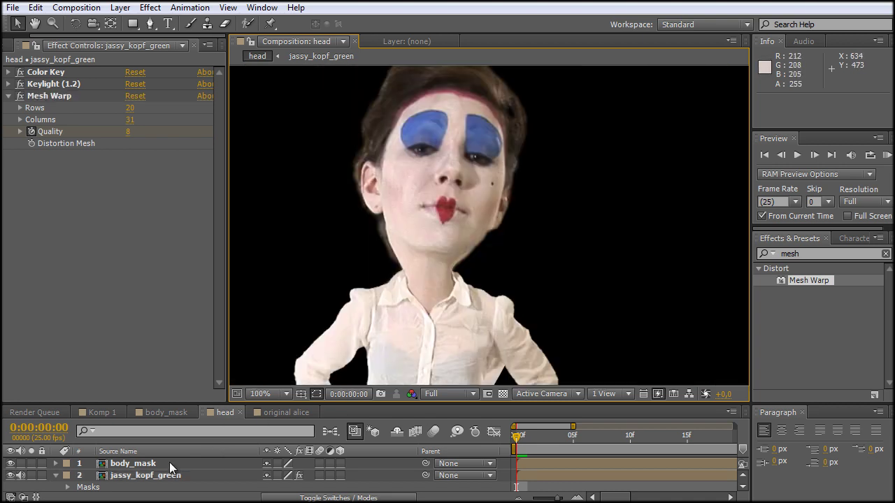
Nudge jassy_kopf_green's position and lower the chin-side Mesh Warp point slightly.
{"action": "left_click", "coordinate": [152, 478]}
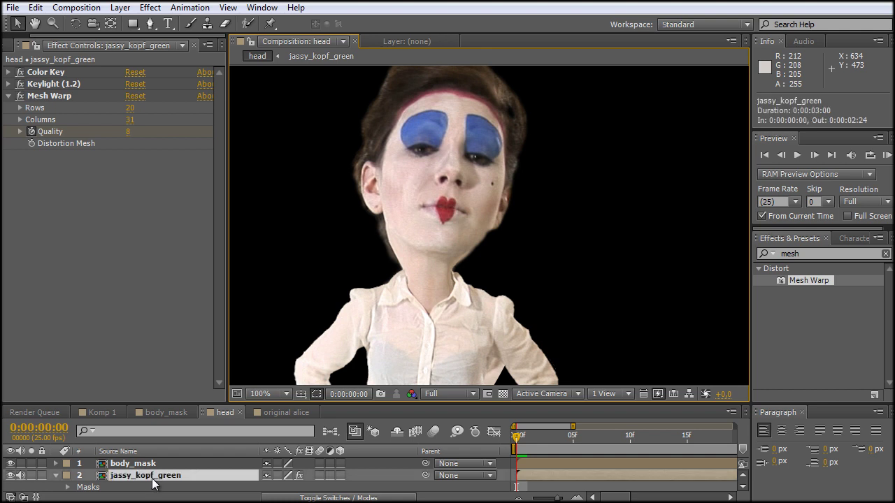
{"action": "left_click_drag", "start_coordinate": [467, 202], "coordinate": [495, 227]}
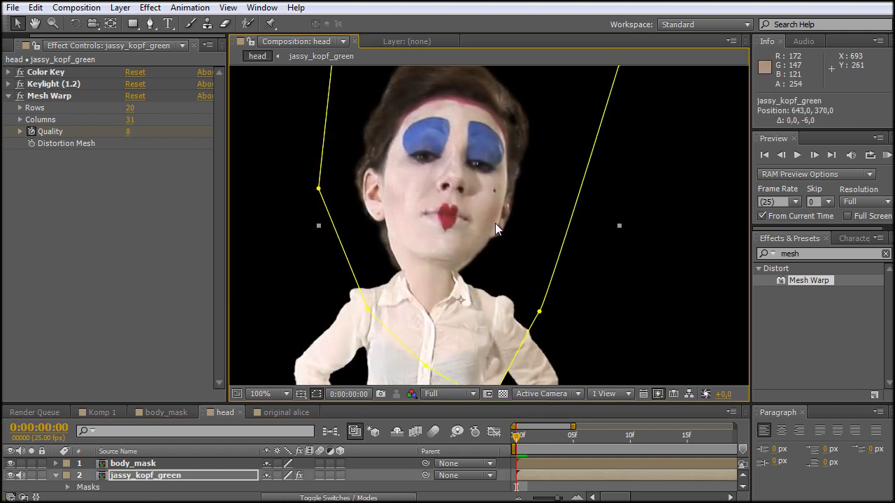
{"action": "left_click", "coordinate": [74, 98]}
{"action": "scroll", "coordinate": [437, 284], "scroll_direction": "up", "scroll_amount": 1}
{"action": "left_click_drag", "start_coordinate": [477, 200], "coordinate": [434, 246]}
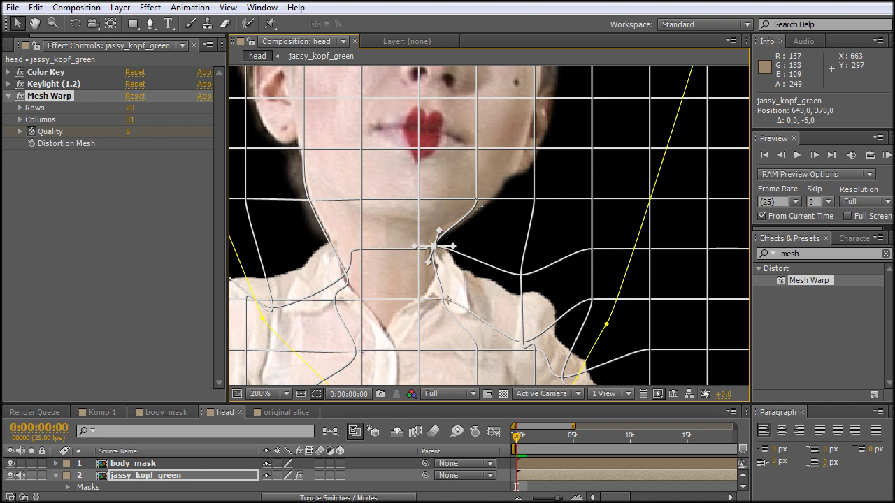
{"action": "key", "text": "ctrl+z"}
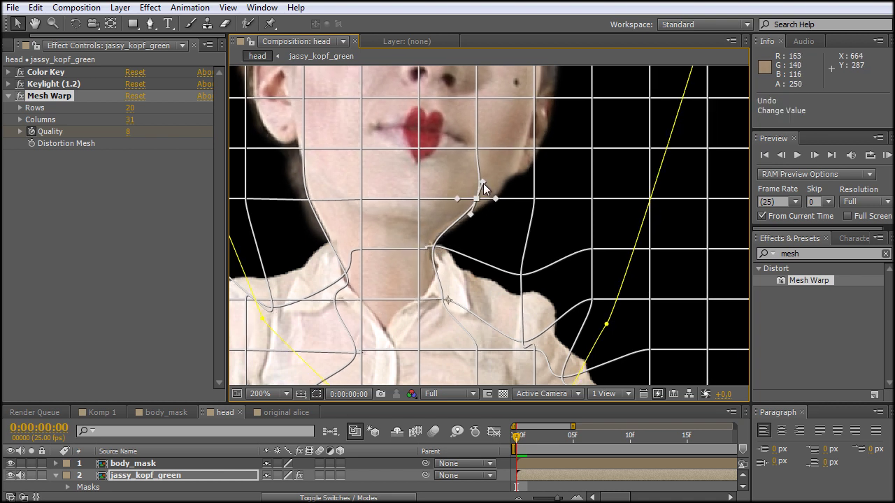
{"action": "left_click_drag", "start_coordinate": [476, 199], "coordinate": [474, 203]}
{"action": "scroll", "coordinate": [504, 189], "scroll_direction": "down", "scroll_amount": 4}
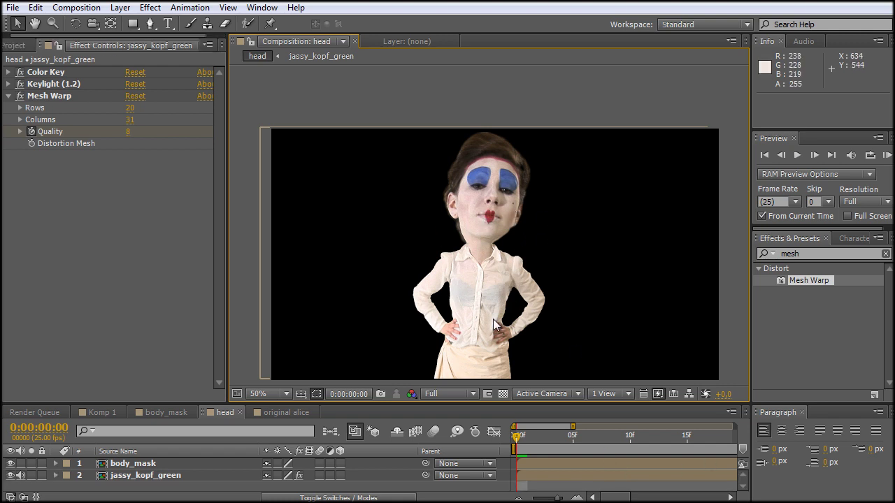
{"action": "left_click", "coordinate": [112, 414]}
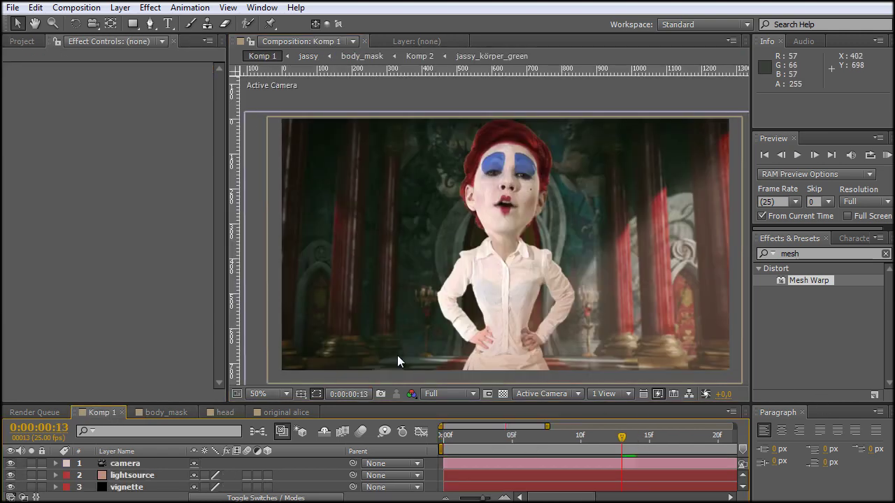
{"action": "left_click", "coordinate": [445, 436]}
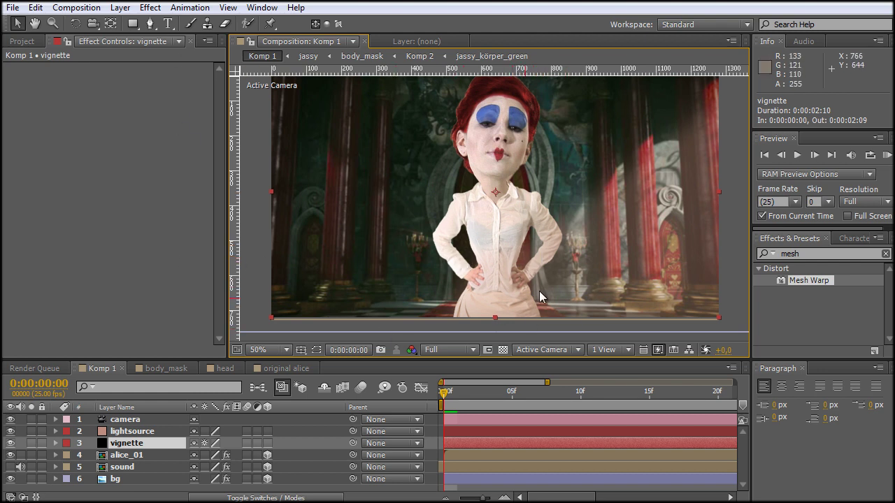
Back in the head comp, apply Effect > Distort > Liquify to body_mask.
{"action": "left_click", "coordinate": [225, 368]}
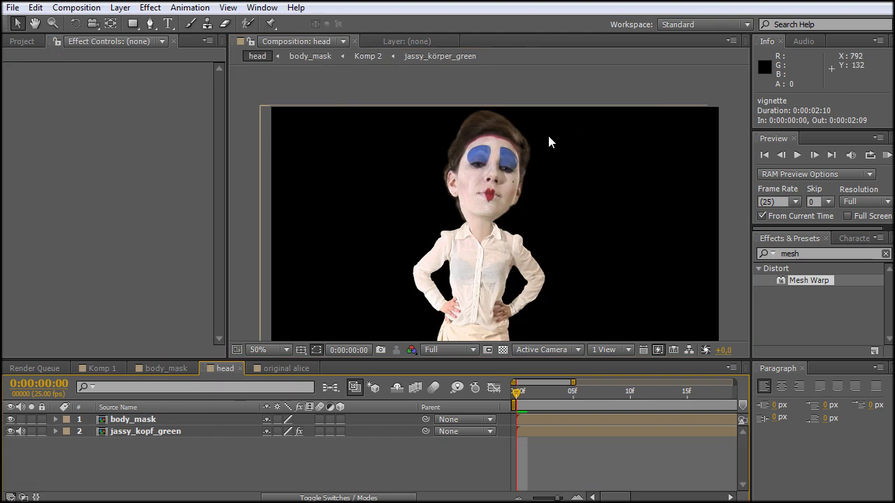
{"action": "left_click", "coordinate": [192, 419]}
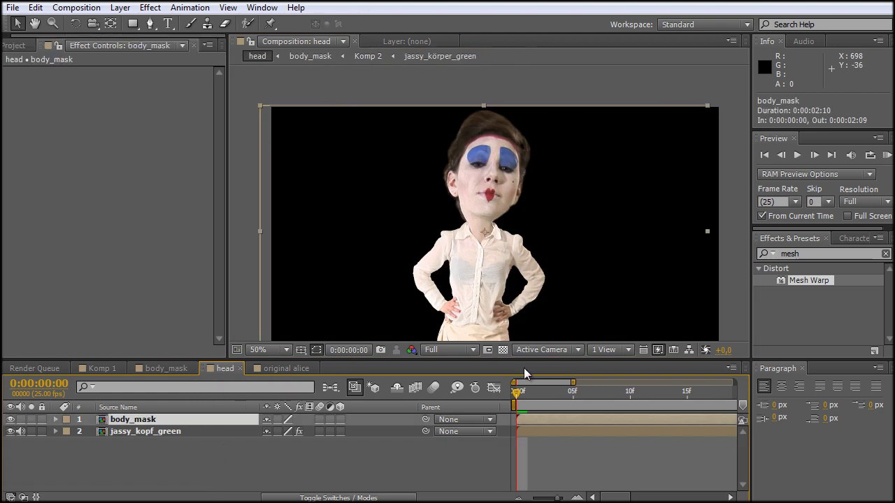
{"action": "left_click", "coordinate": [147, 8]}
{"action": "mouse_move", "coordinate": [230, 173]}
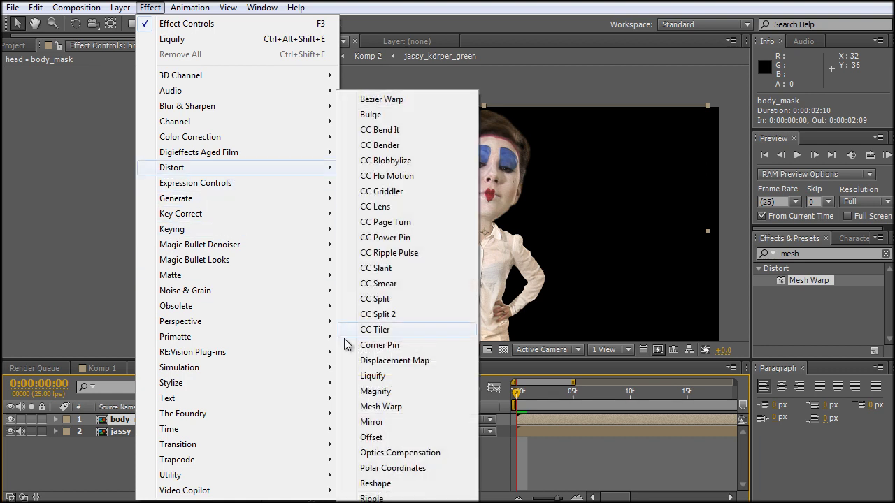
{"action": "left_click", "coordinate": [377, 377]}
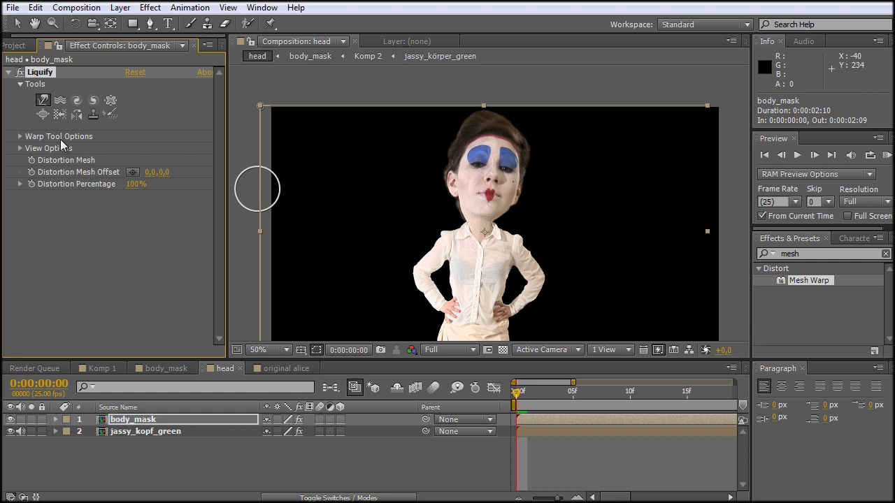
Set the Liquify brush size to 140 and push in the torso sides to narrow the waist.
{"action": "left_click", "coordinate": [19, 137]}
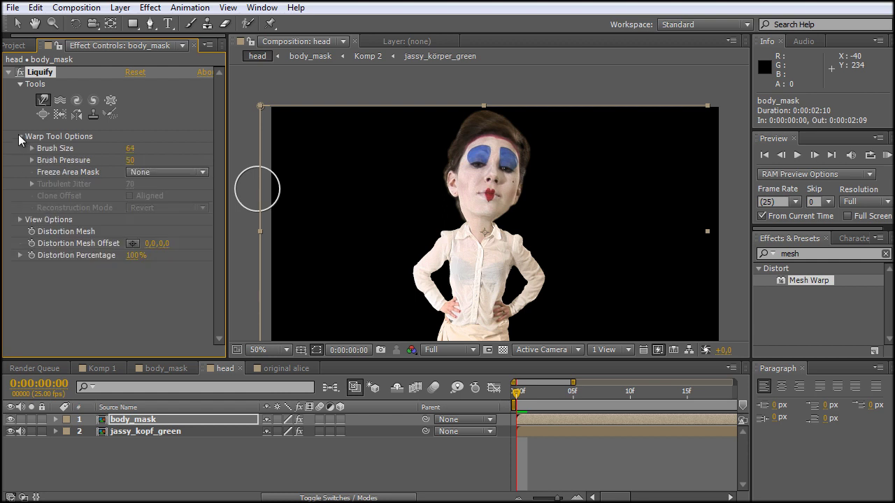
{"action": "left_click_drag", "start_coordinate": [131, 149], "coordinate": [189, 155]}
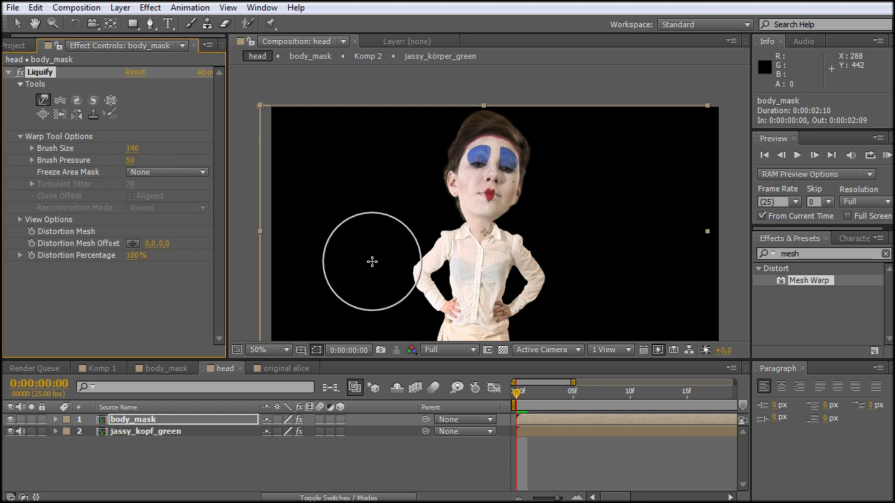
{"action": "left_click", "coordinate": [422, 294]}
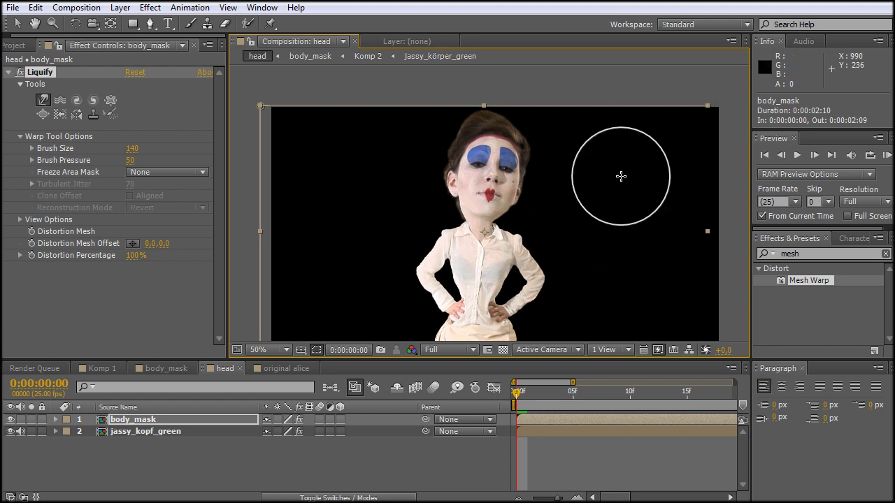
{"action": "key", "text": "ctrl+shift+a"}
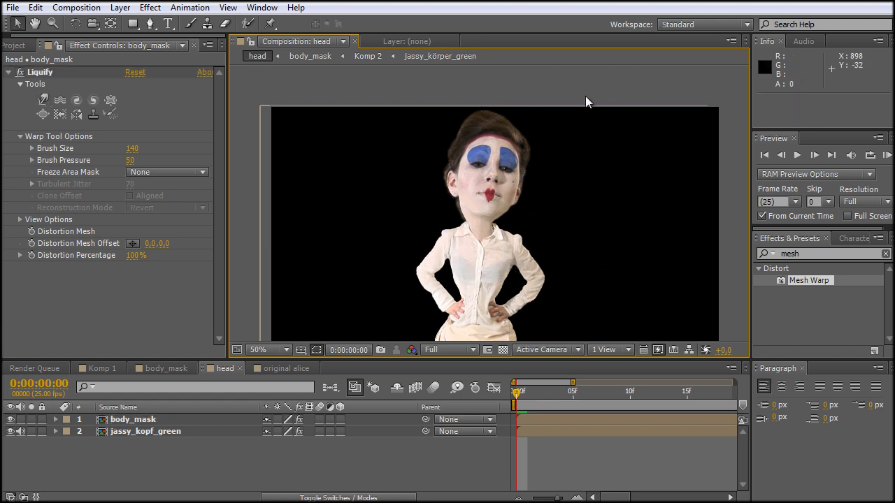